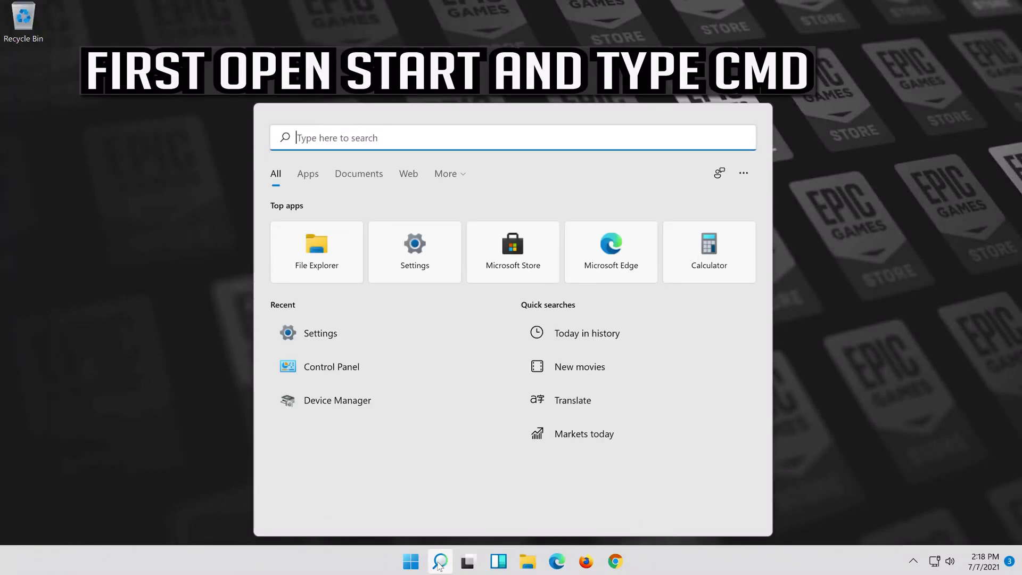
- Search 'cmd' in Start and launch Command Prompt as administrator
type("cmd")
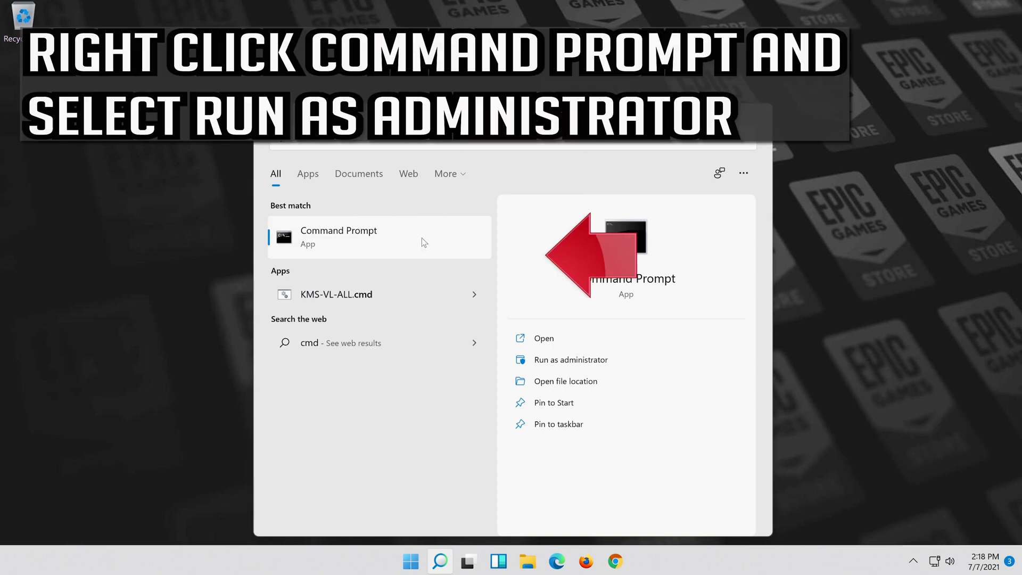
right_click(422, 239)
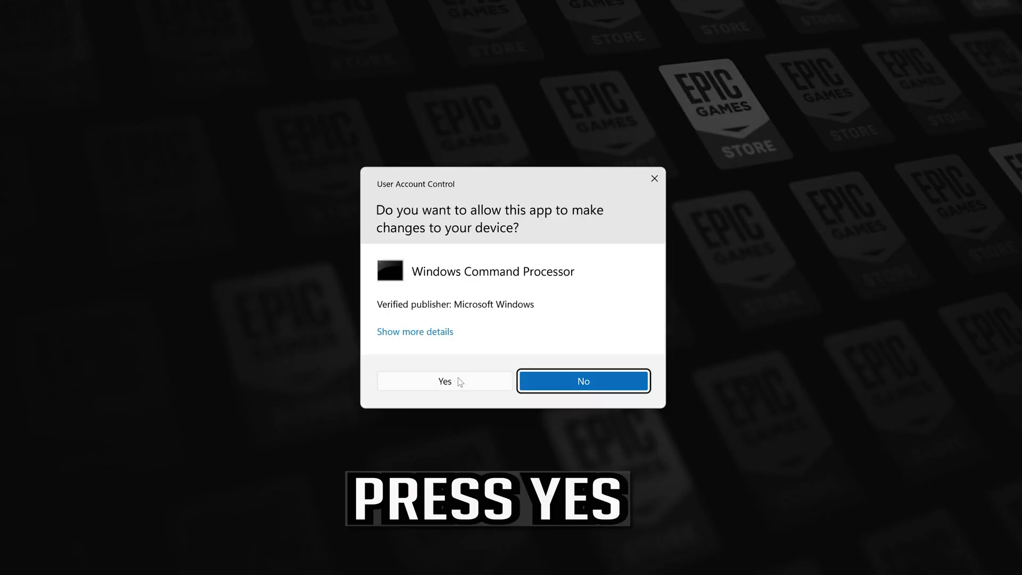
- Approve elevation and run 'netsh int ip reset c:\resetlog.txt' to reset the IP stack
left_click(456, 380)
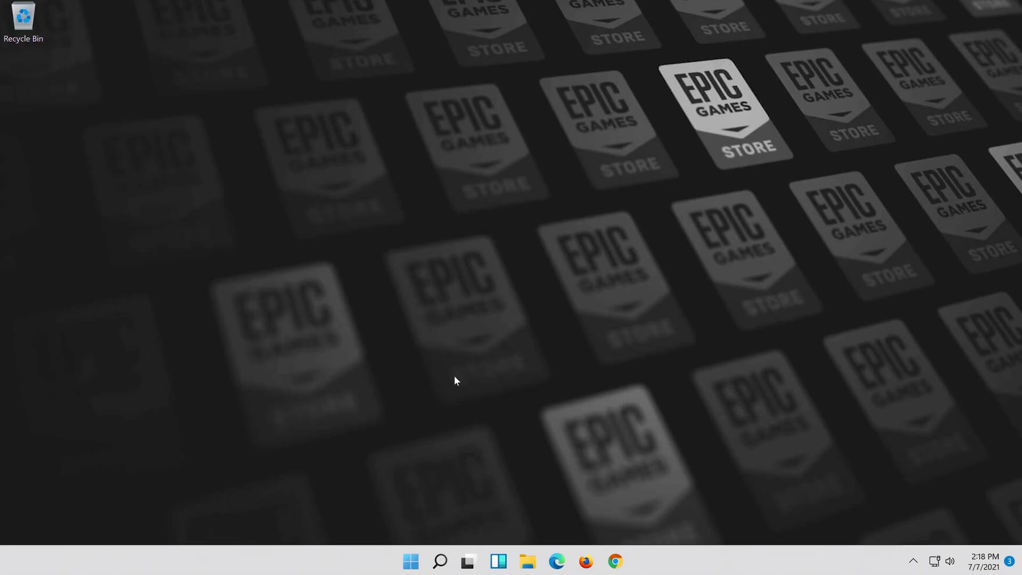
type("n")
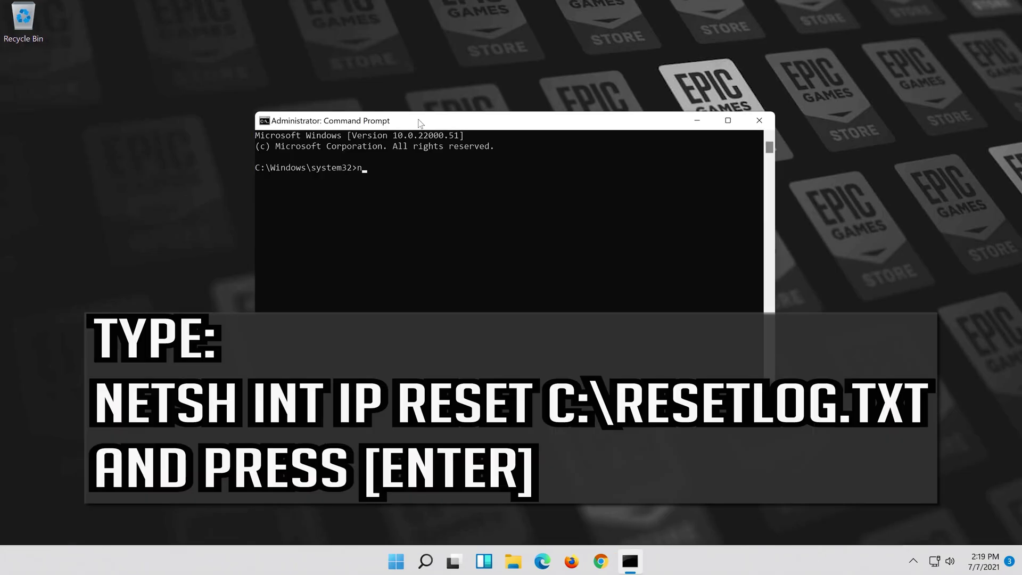
type("etsh int ip reset c:\\reset")
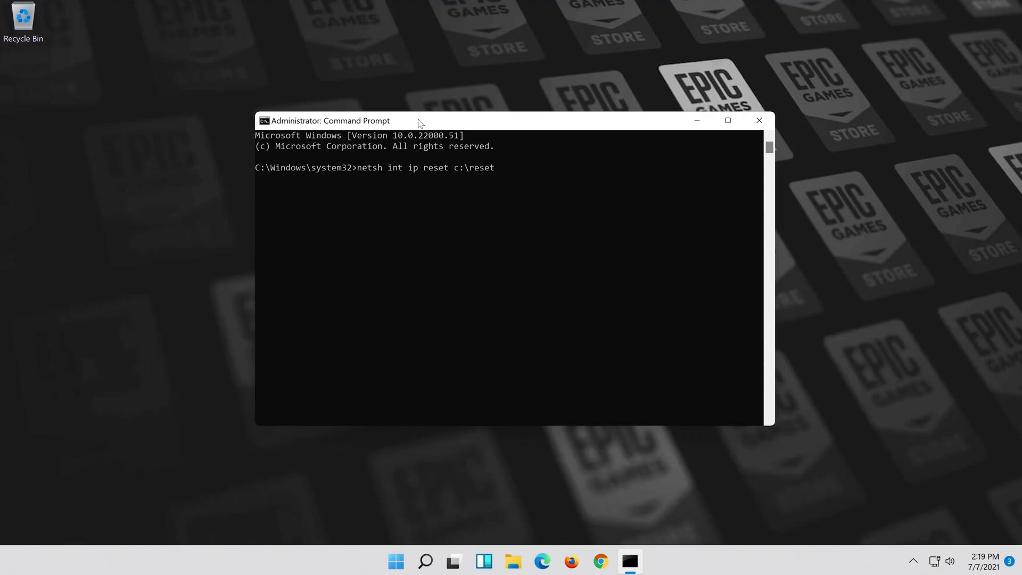
type("log.txt")
key("Return")
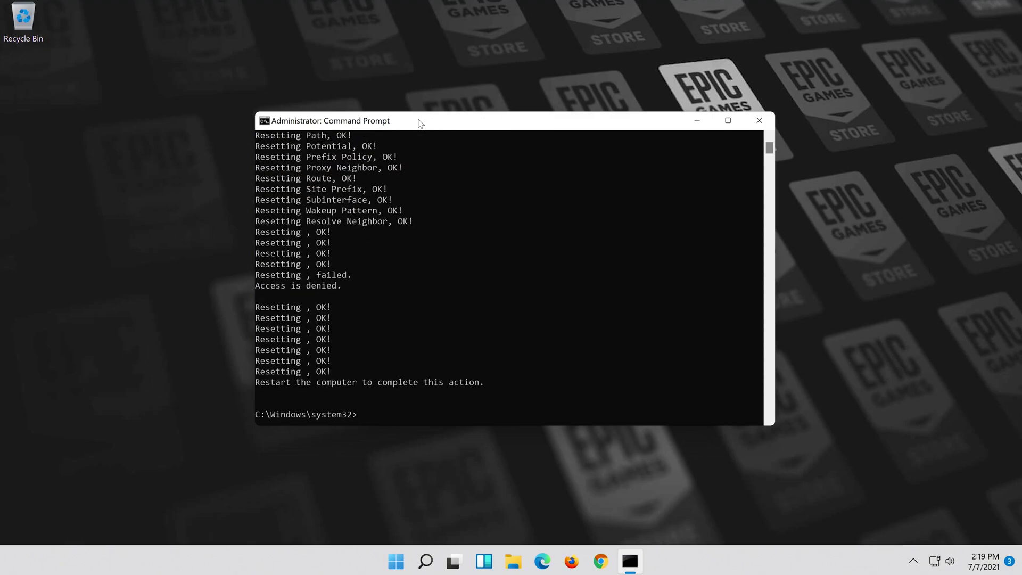
- Run netsh winsock reset and ipconfig /flushdns, then exit Command Prompt
type("net")
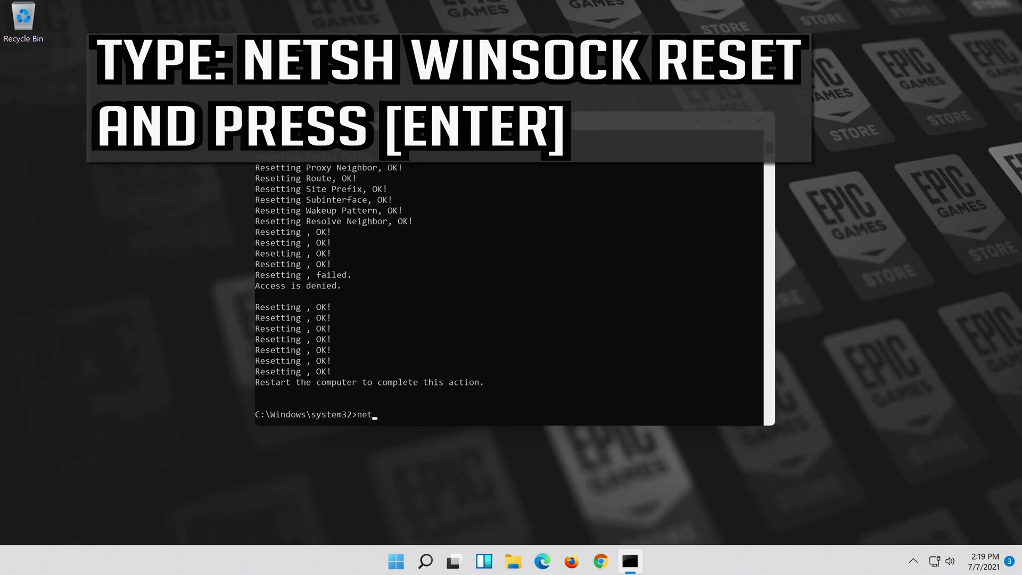
type("sh winsock reset")
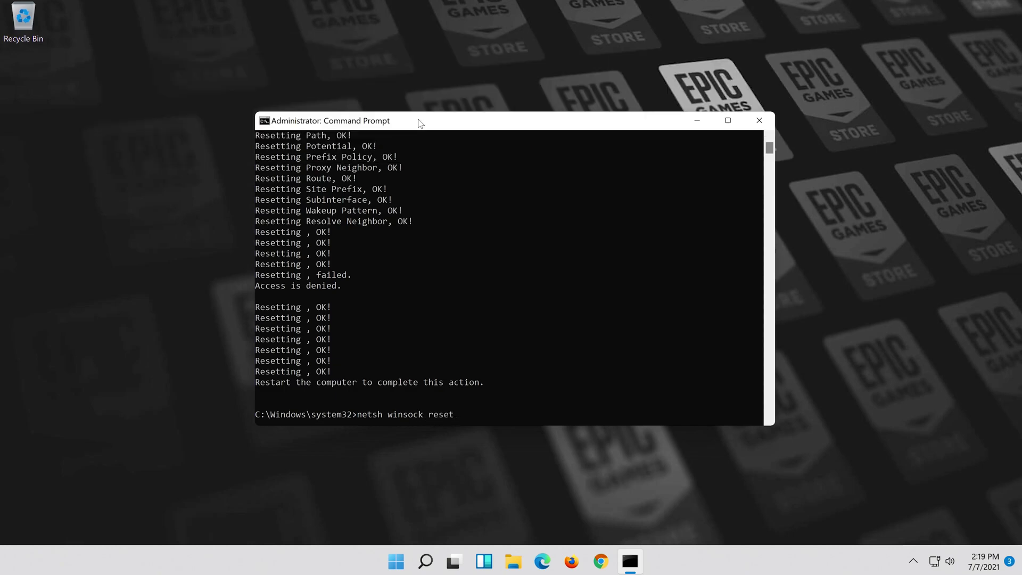
key("Return")
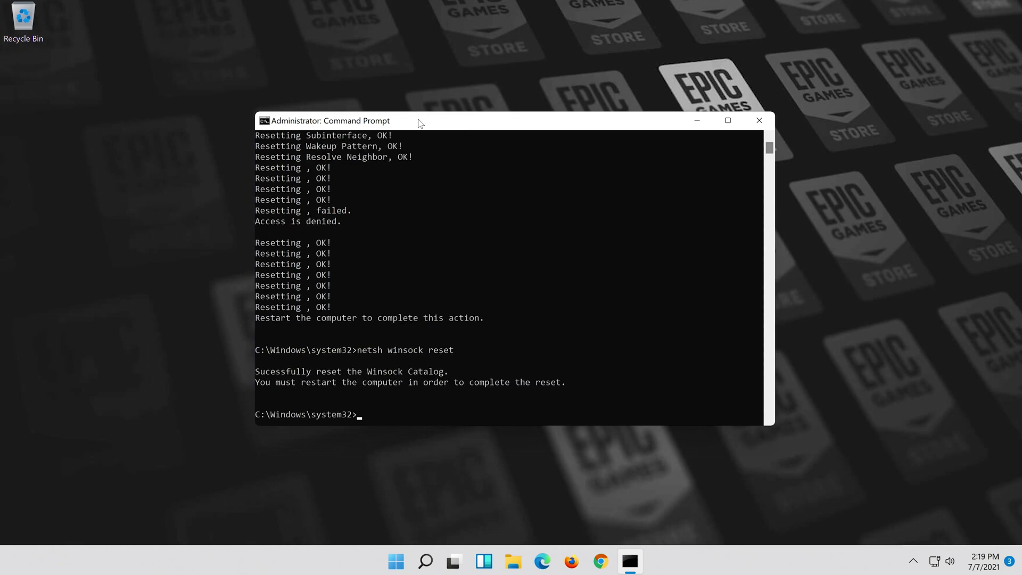
type("ipconfig ")
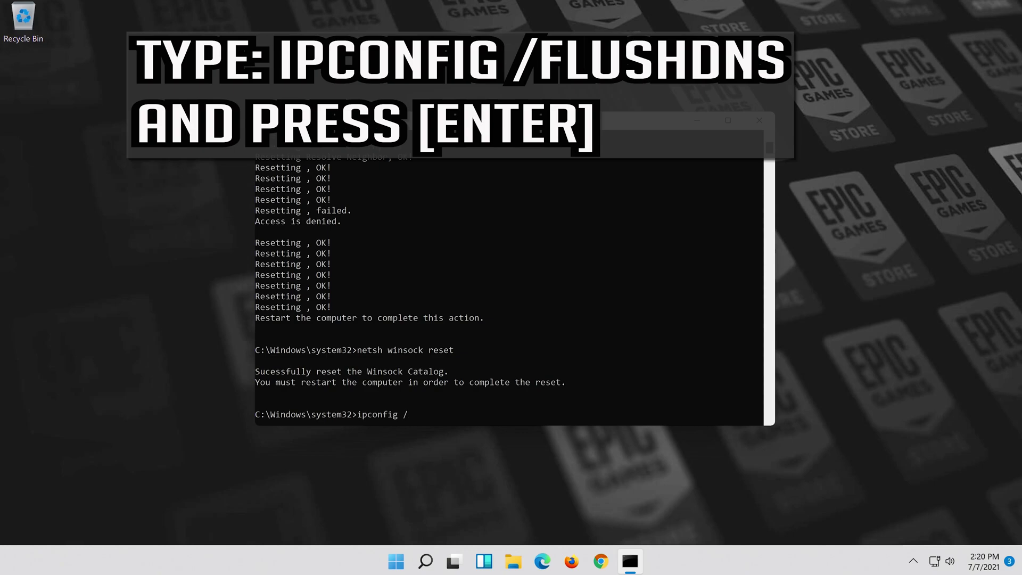
type("/flushdns")
key("Return")
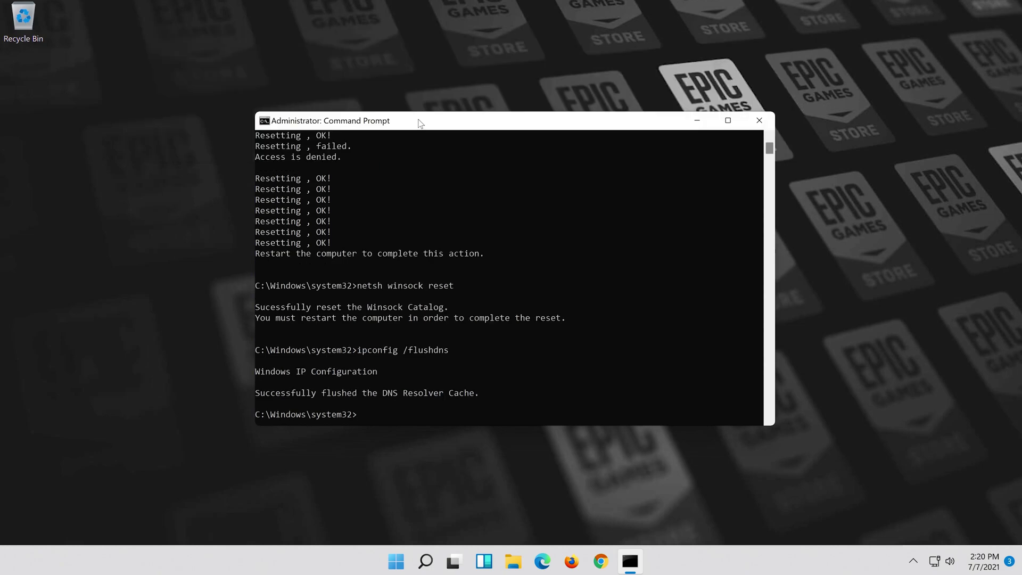
type("exit")
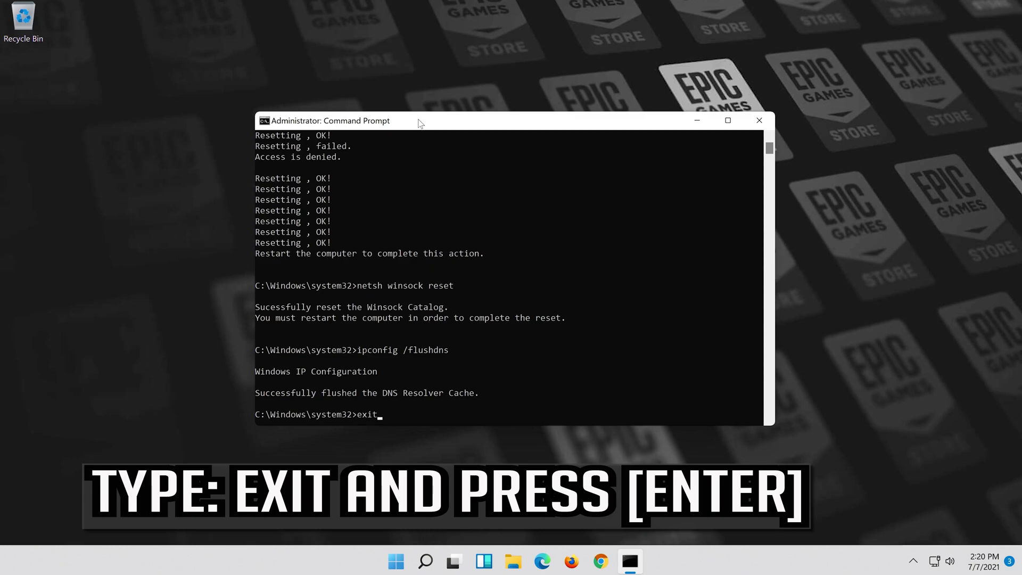
key("Return")
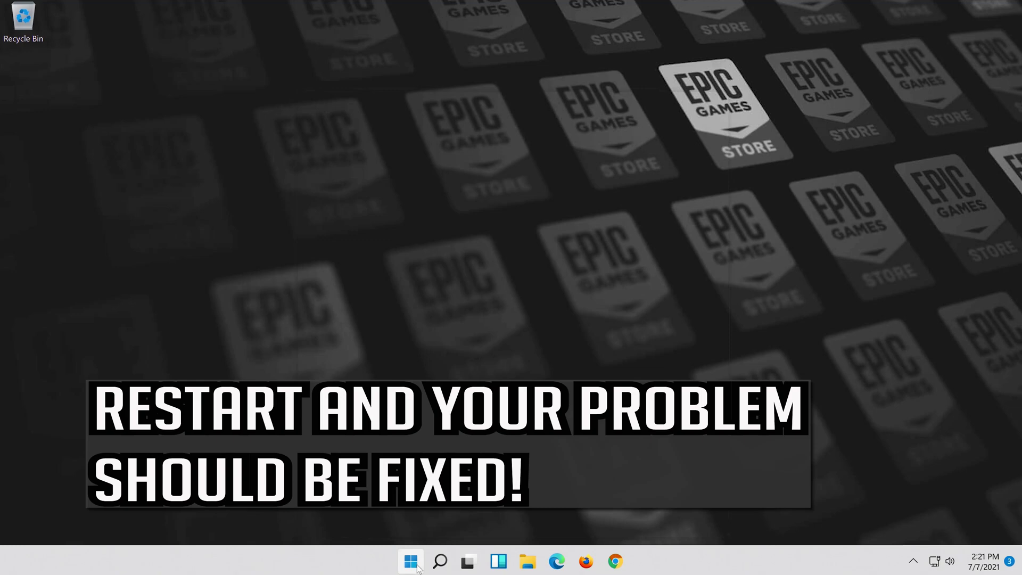
- Restart the computer from the Start menu's power options
left_click(417, 568)
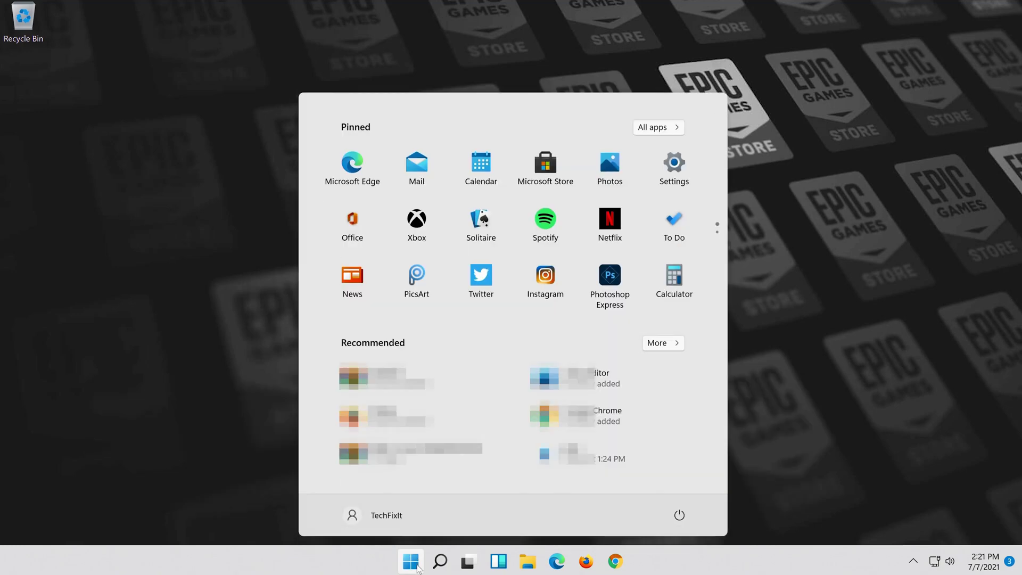
left_click(679, 516)
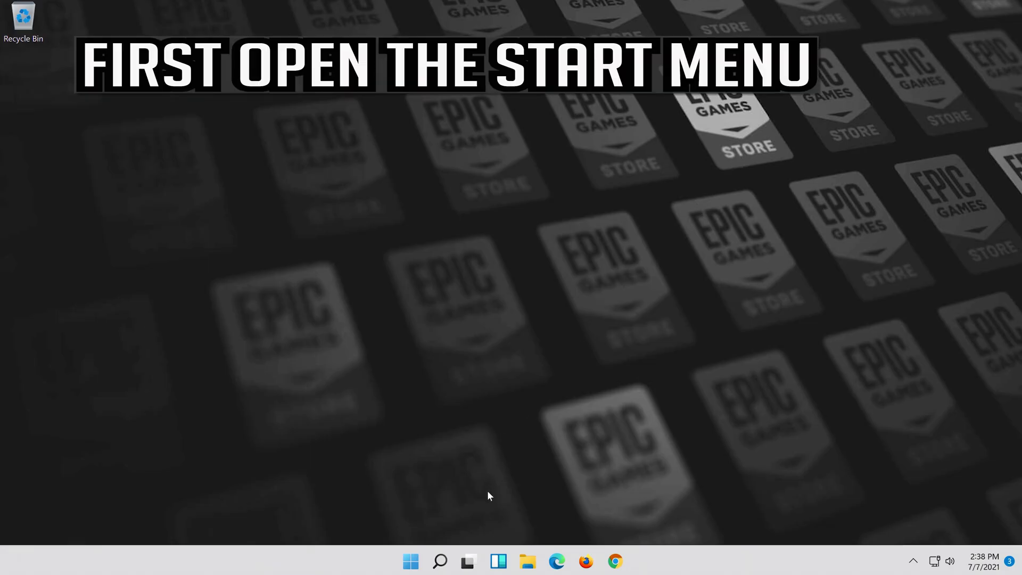
- Open Settings and go to Network & internet > Ethernet, down to DNS server assignment
left_click(441, 561)
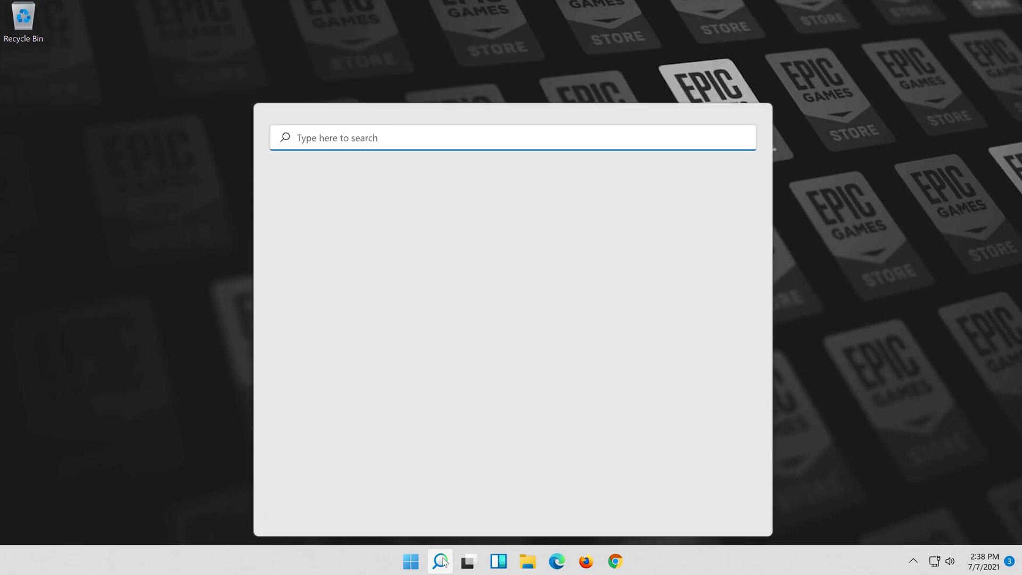
type("settings")
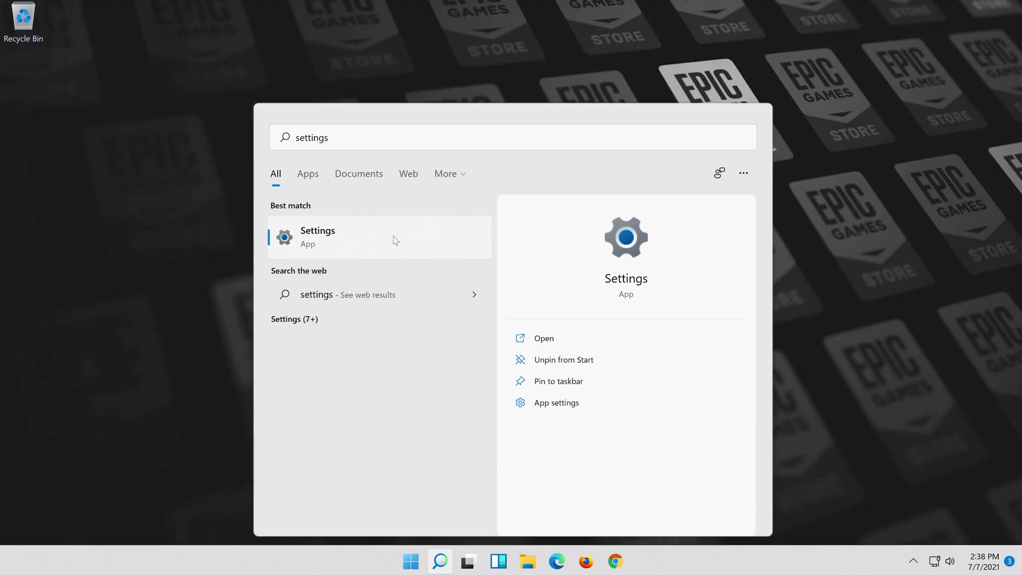
left_click(392, 238)
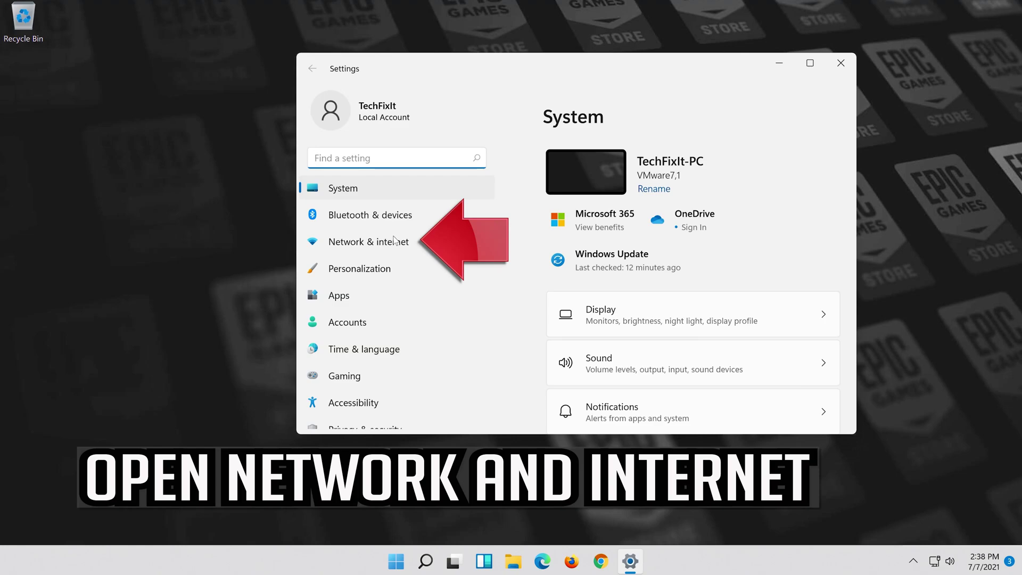
left_click(427, 250)
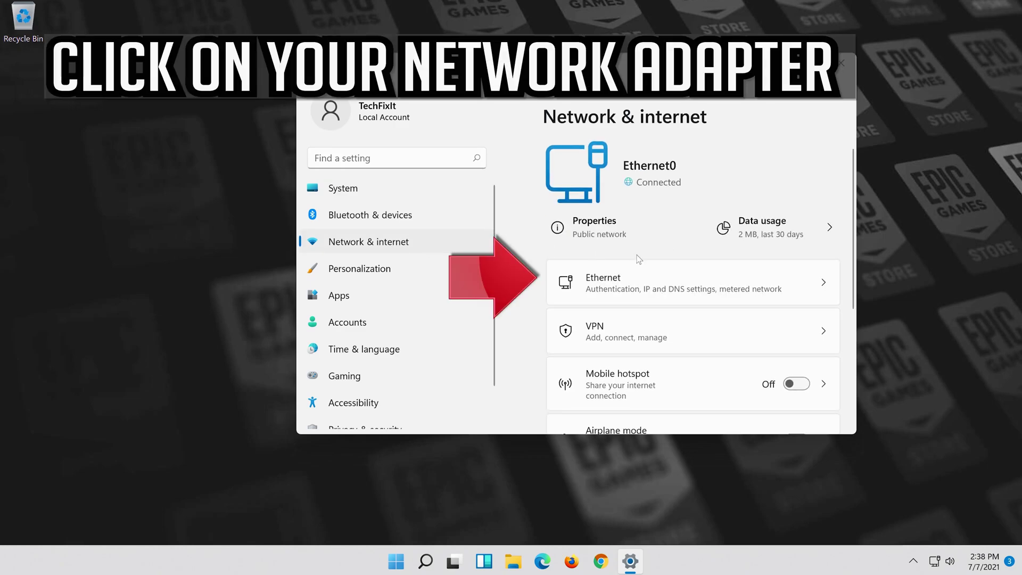
left_click(722, 289)
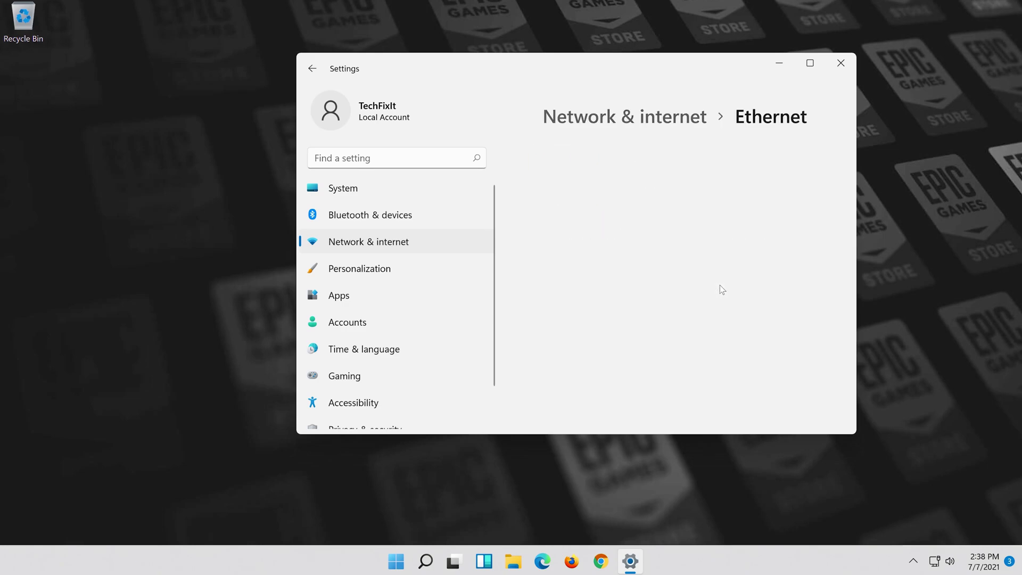
scroll(721, 290, "down", 5)
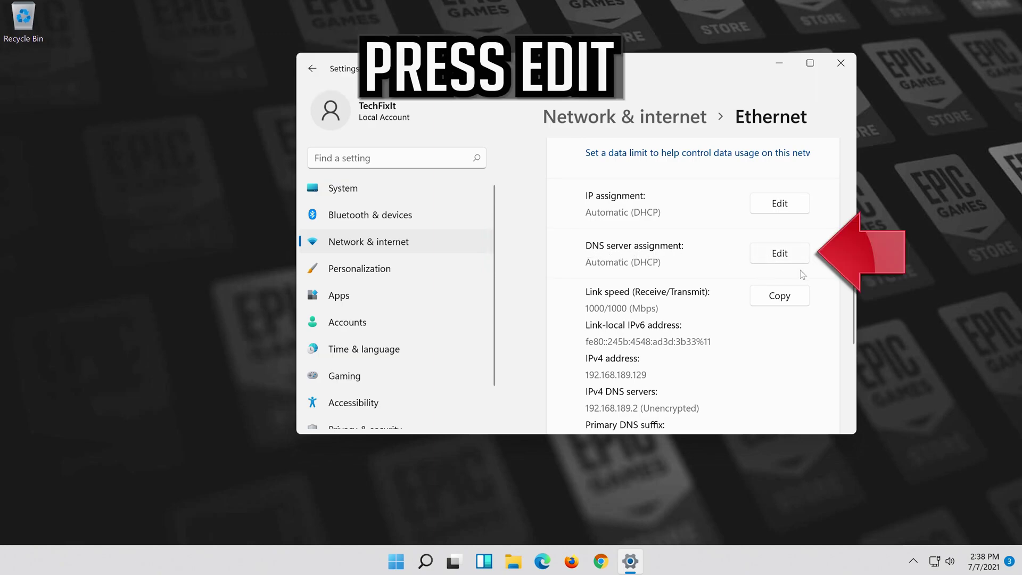
- Set DNS assignment to Manual IPv4 with preferred DNS 8.8.8.8, encrypted preferred
left_click(765, 257)
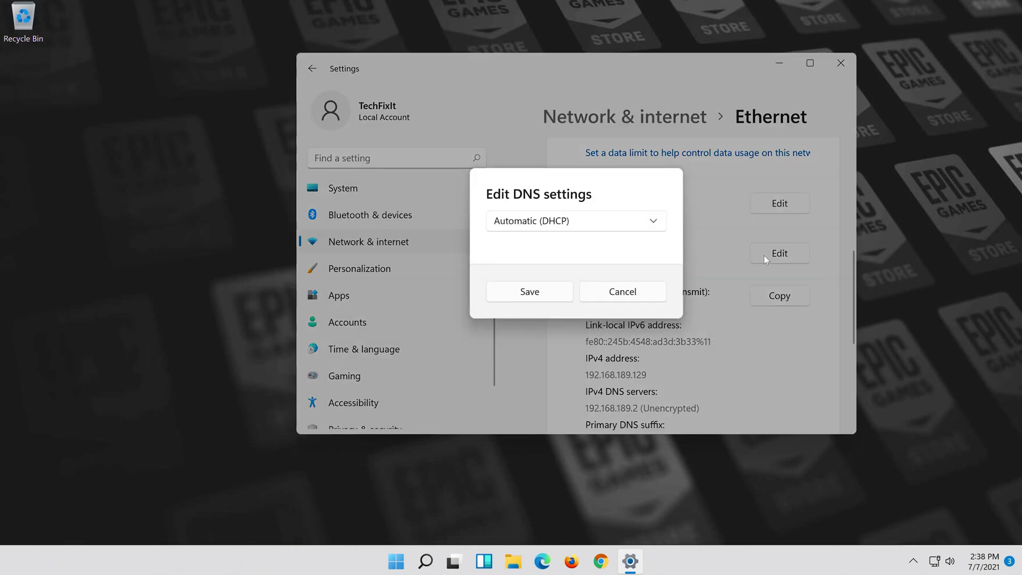
left_click(536, 228)
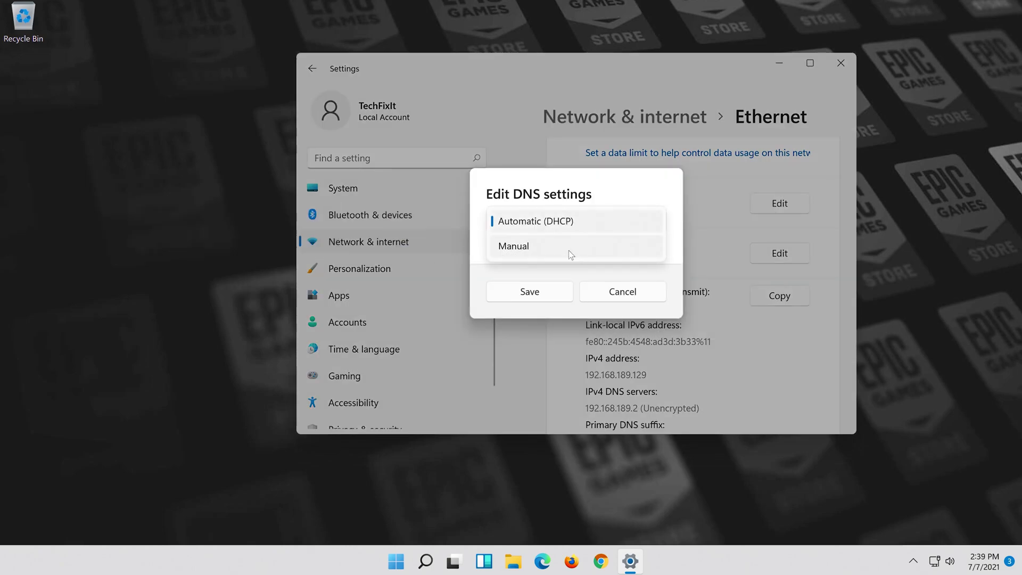
left_click(566, 248)
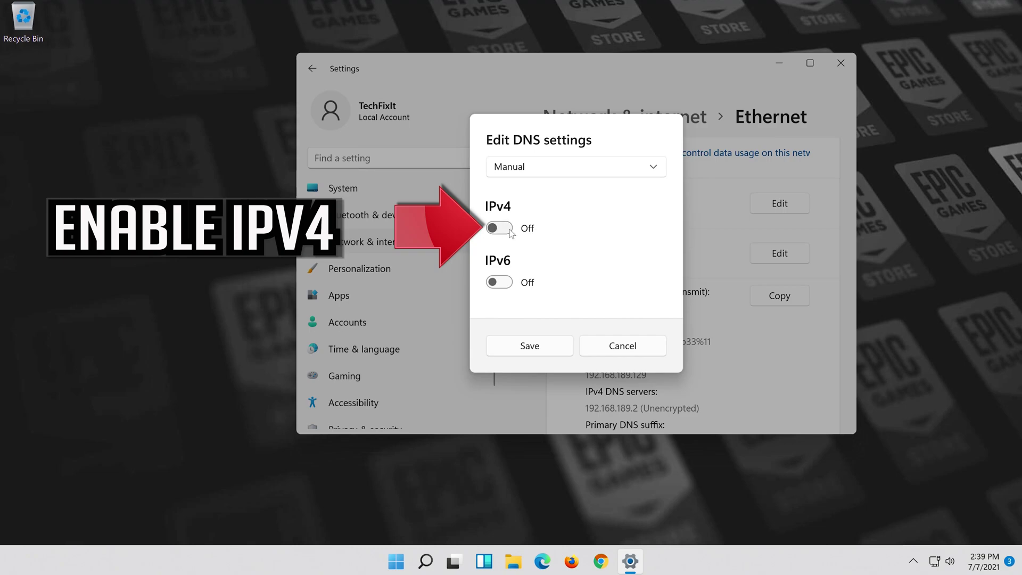
left_click(499, 228)
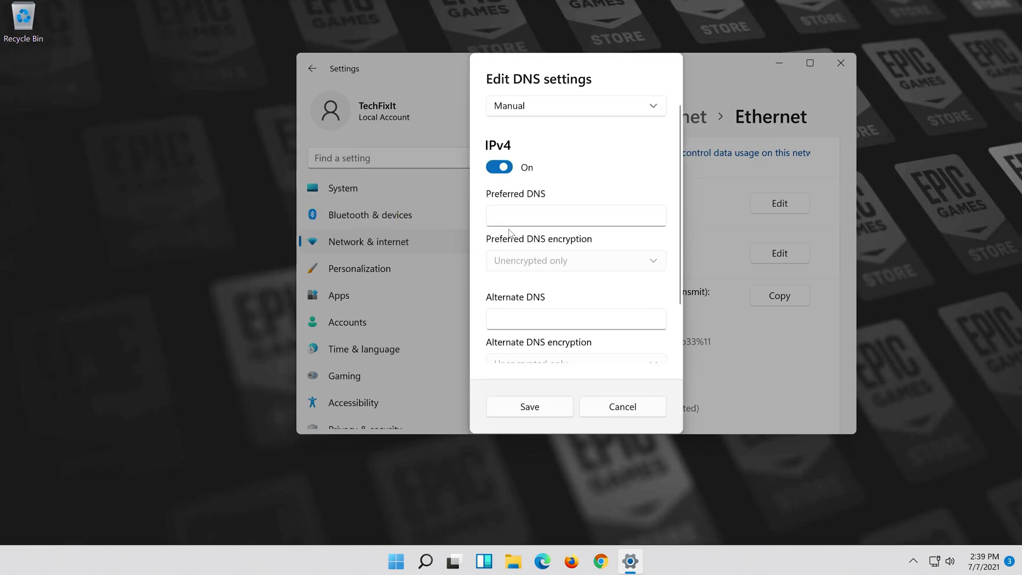
left_click(616, 212)
type("8.8.8.8")
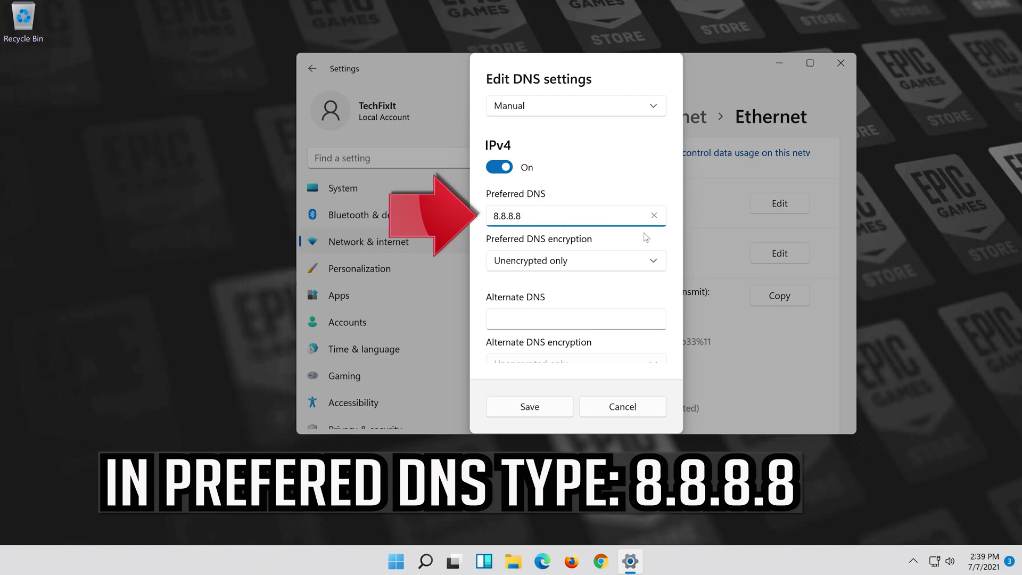
left_click(655, 256)
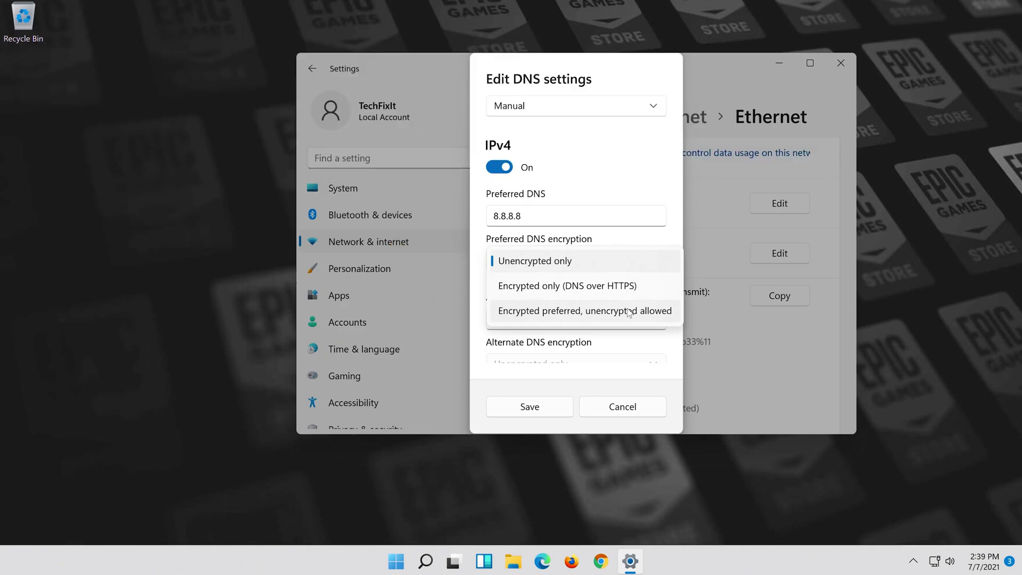
left_click(630, 312)
- Set alternate DNS 8.8.4.4 with Encrypted preferred, unencrypted allowed
left_click(615, 317)
type("8.")
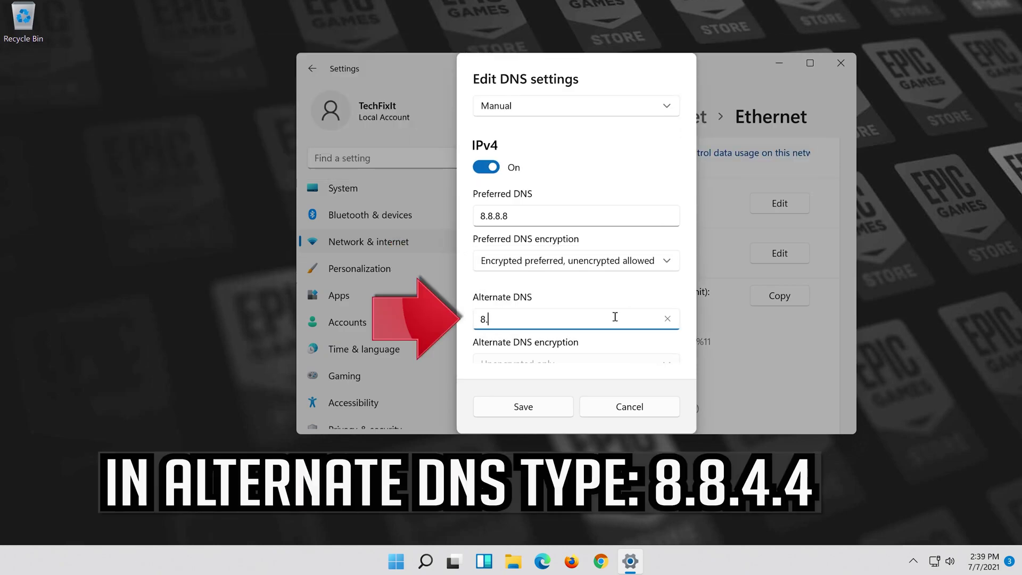
type("8.4.4")
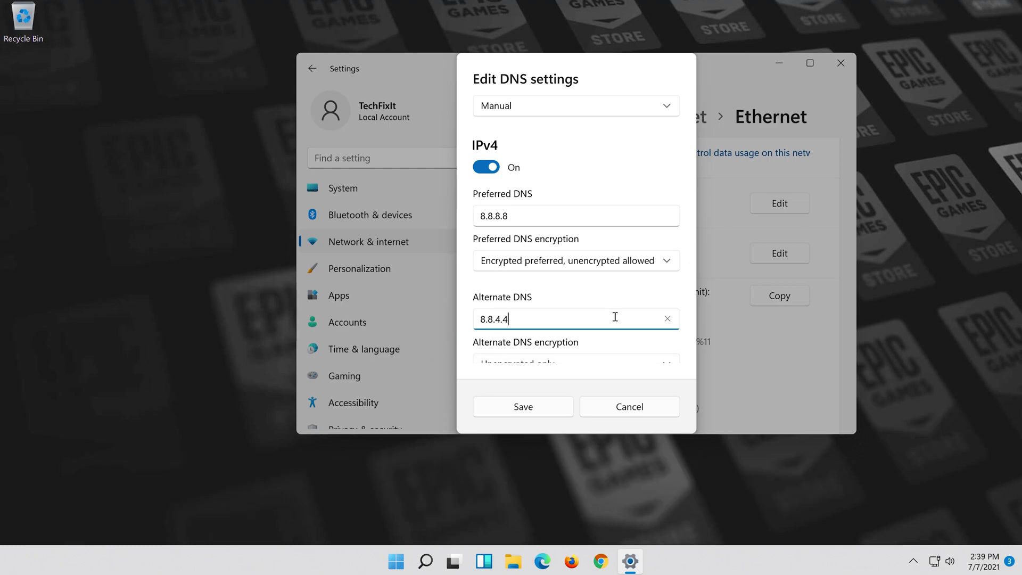
scroll(668, 292, "down", 2)
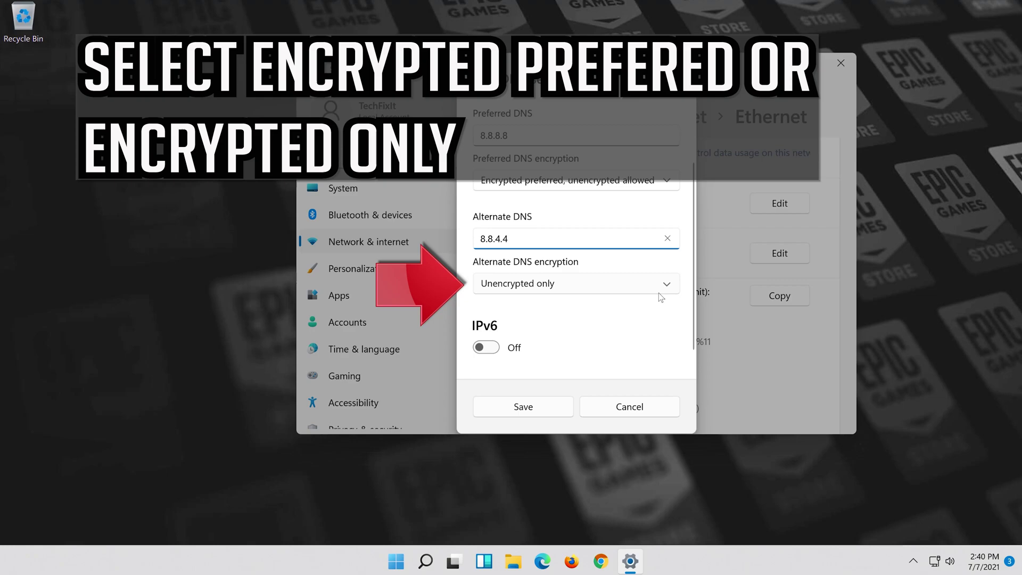
left_click(614, 286)
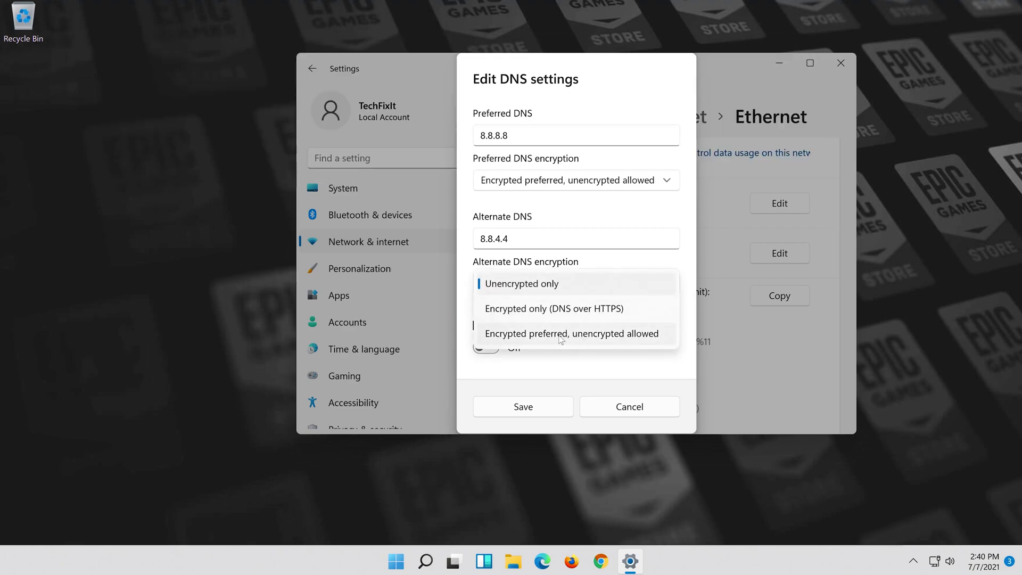
left_click(592, 335)
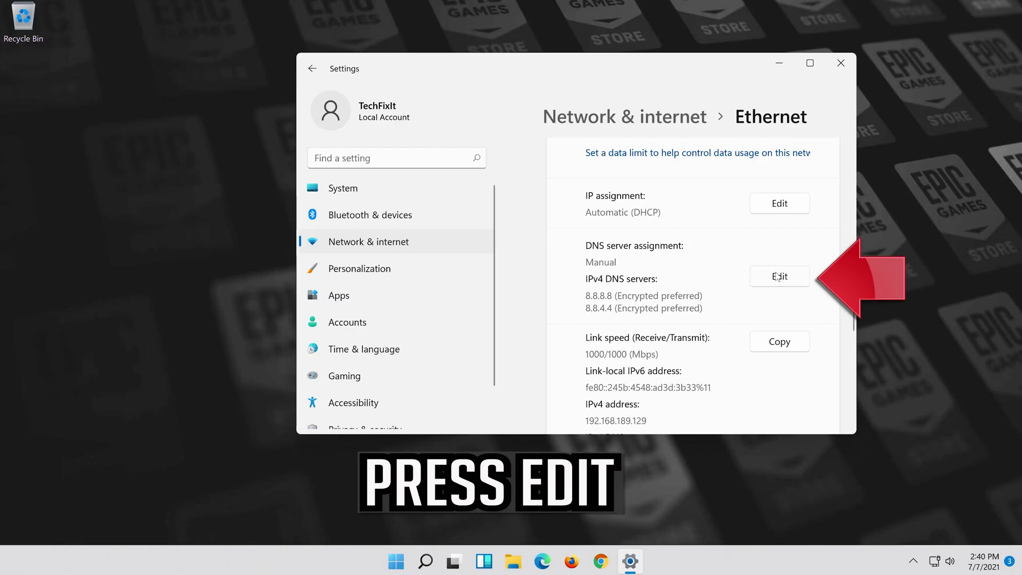
- Turn off manual IPv4 DNS and save the Ethernet DNS assignment as Automatic (DHCP)
left_click(779, 277)
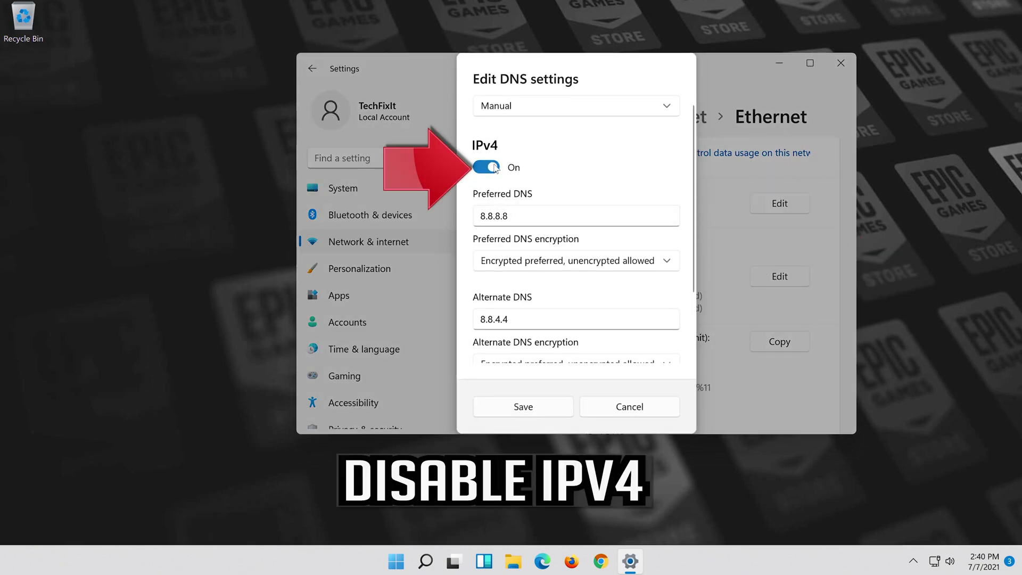
left_click(494, 167)
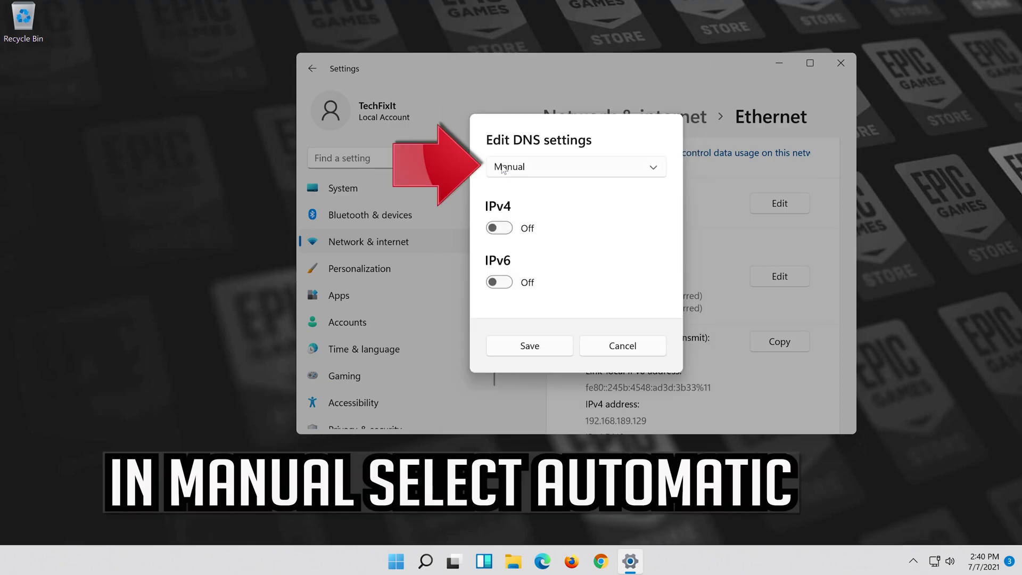
left_click(575, 170)
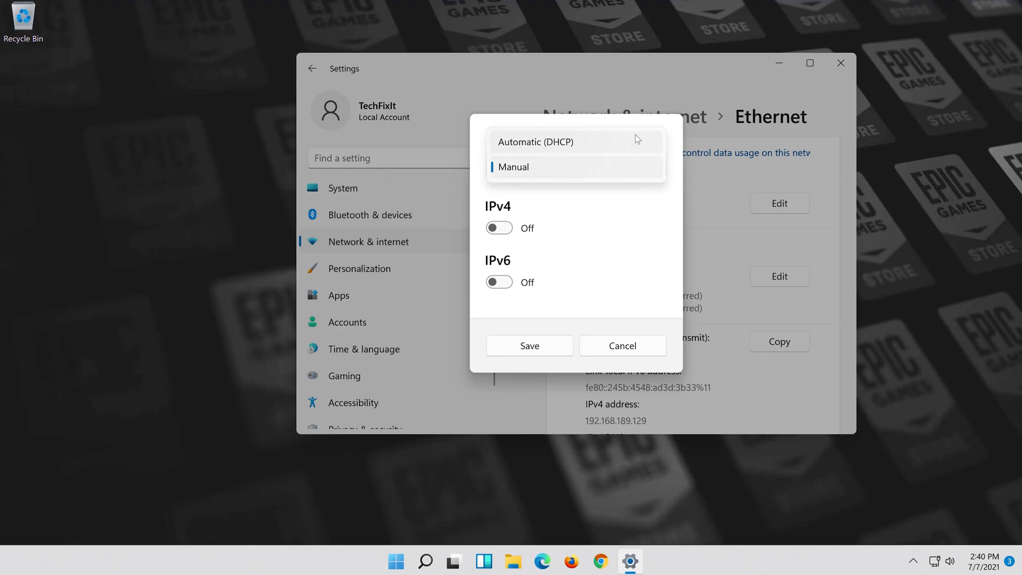
left_click(595, 140)
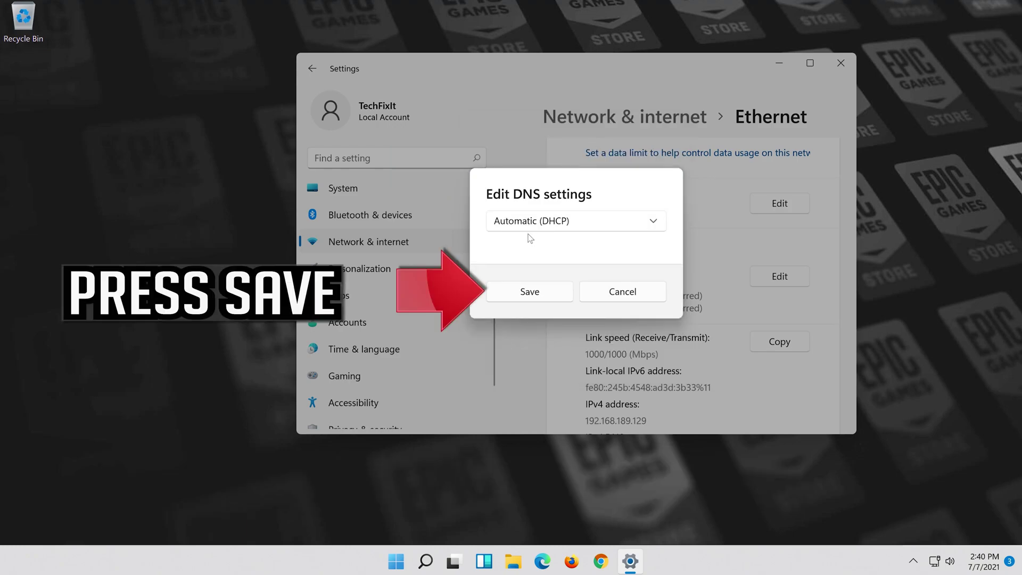
left_click(529, 293)
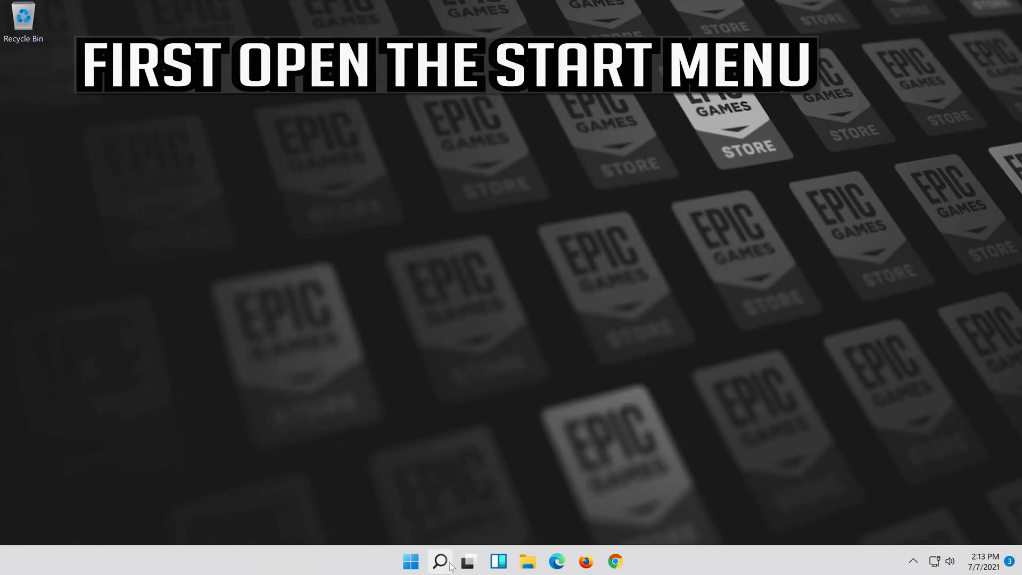
- Reopen Settings from search and scroll down the Network & internet page
left_click(450, 566)
type("s")
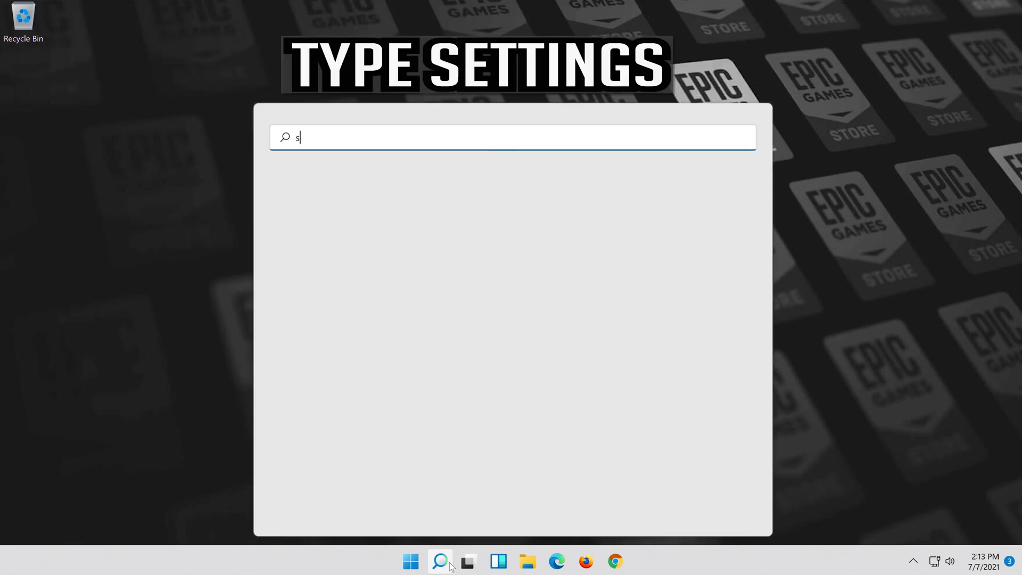
type("ettings")
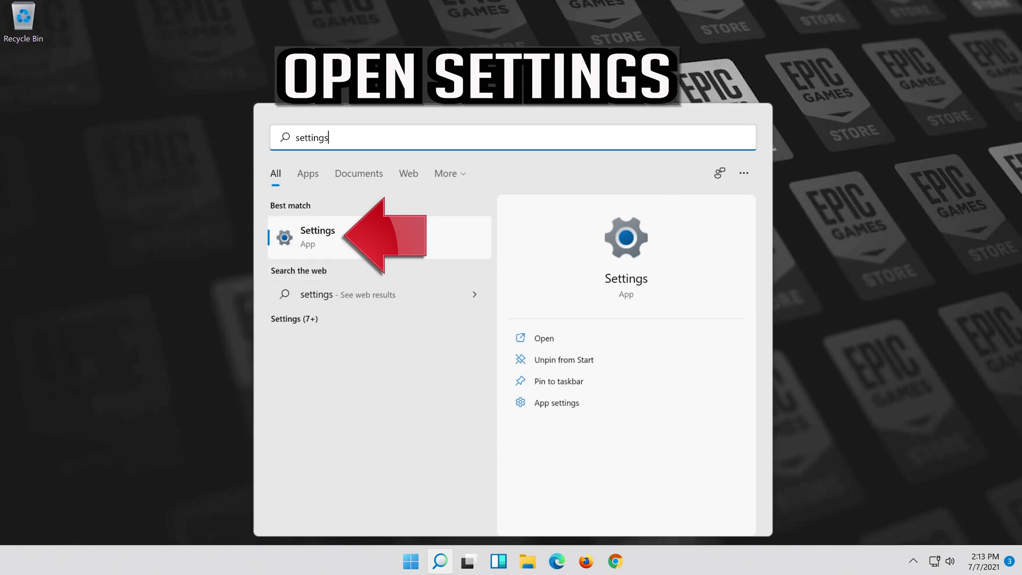
left_click(365, 245)
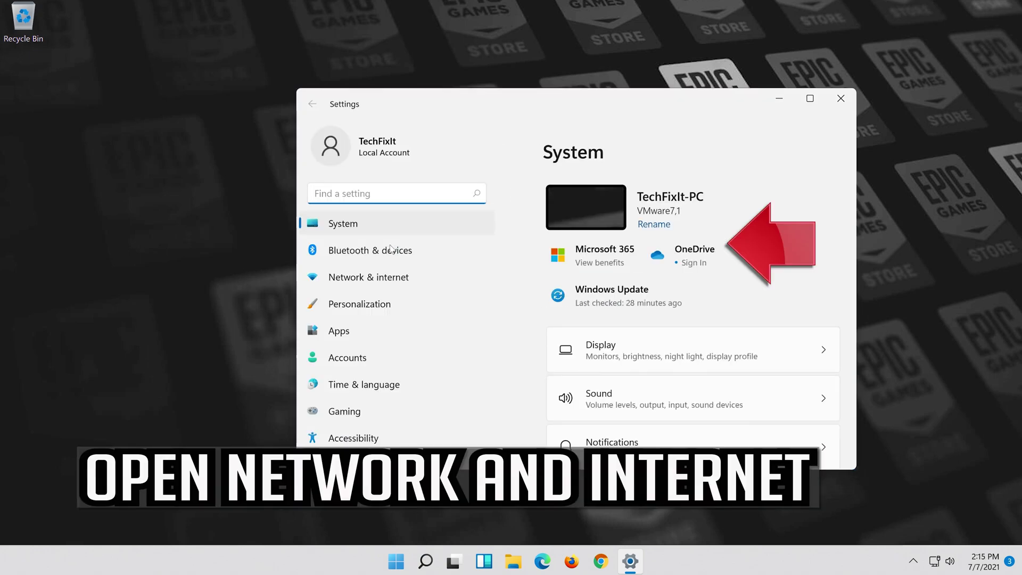
left_click(395, 282)
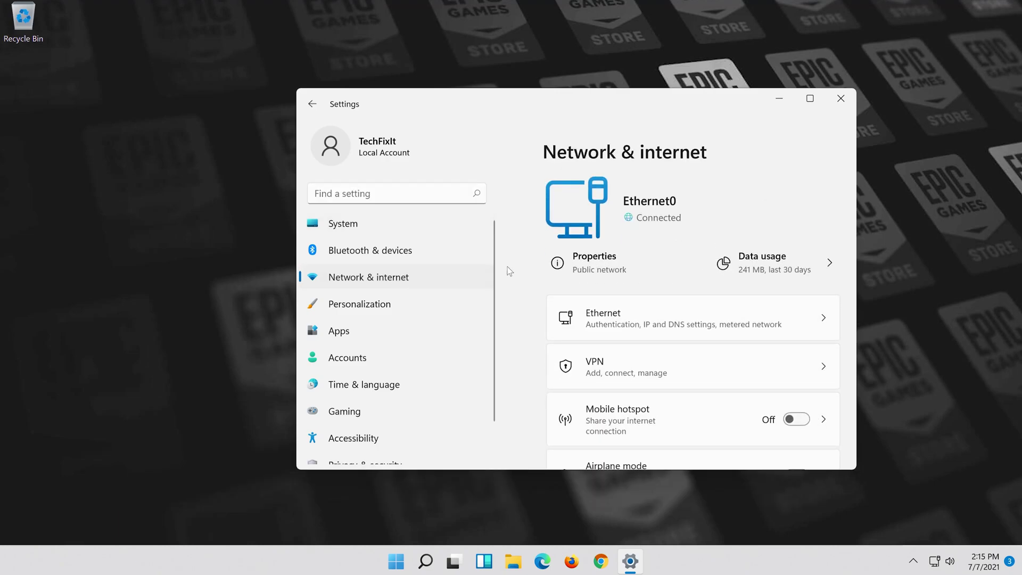
scroll(744, 266, "down", 5)
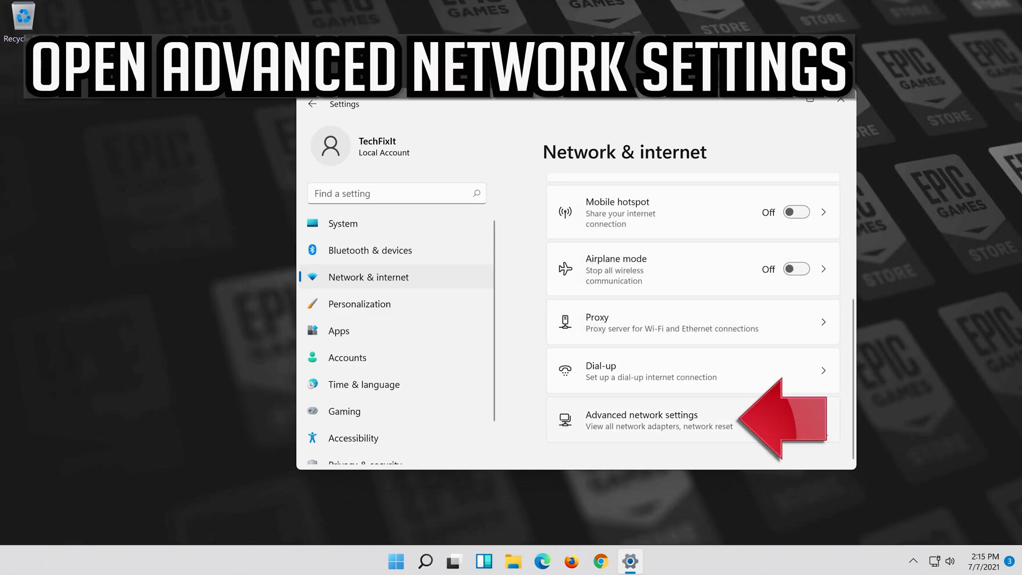
- Perform a network reset from Advanced network settings, confirm it, and close Settings
left_click(627, 426)
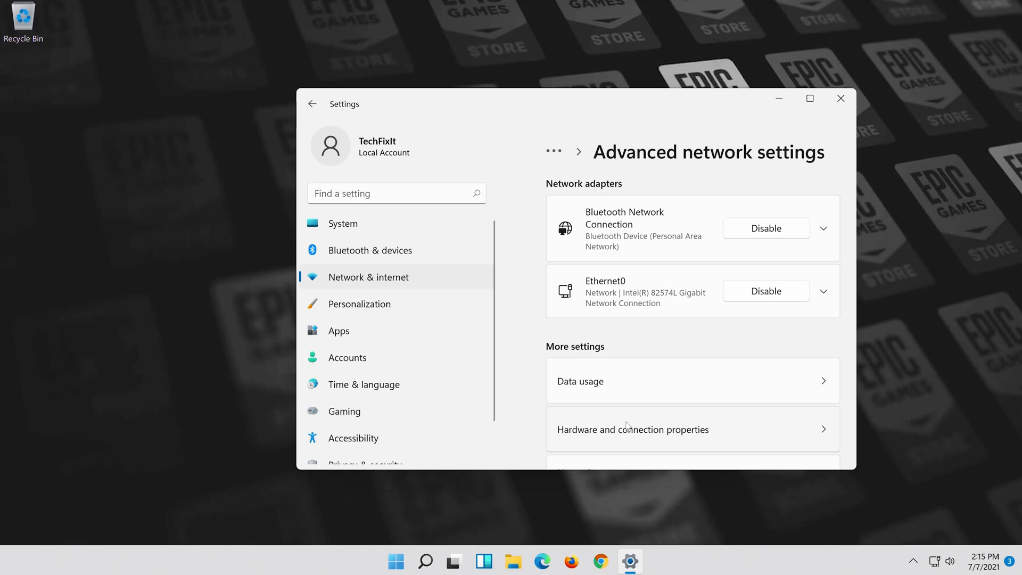
scroll(629, 420, "down", 3)
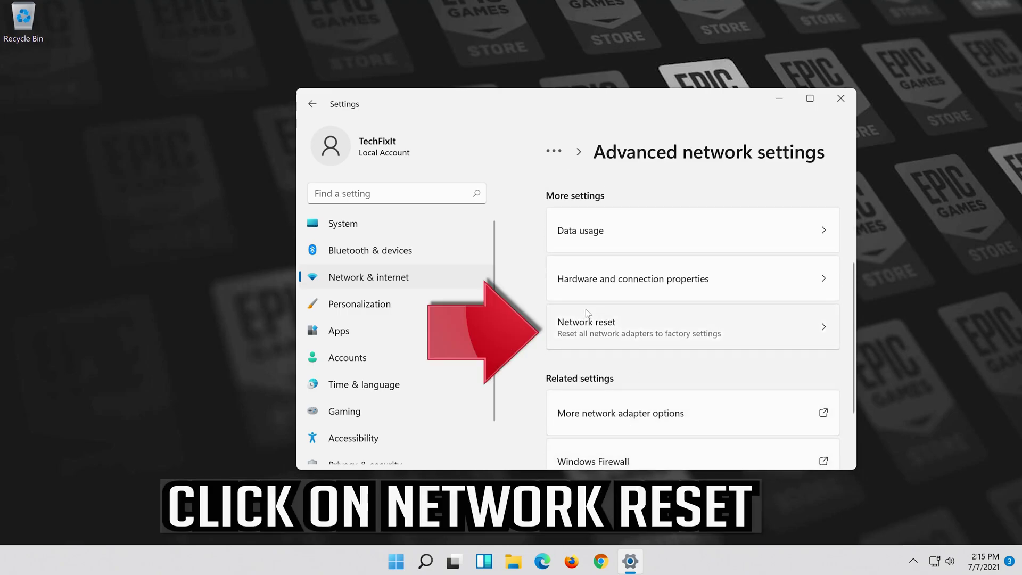
left_click(667, 329)
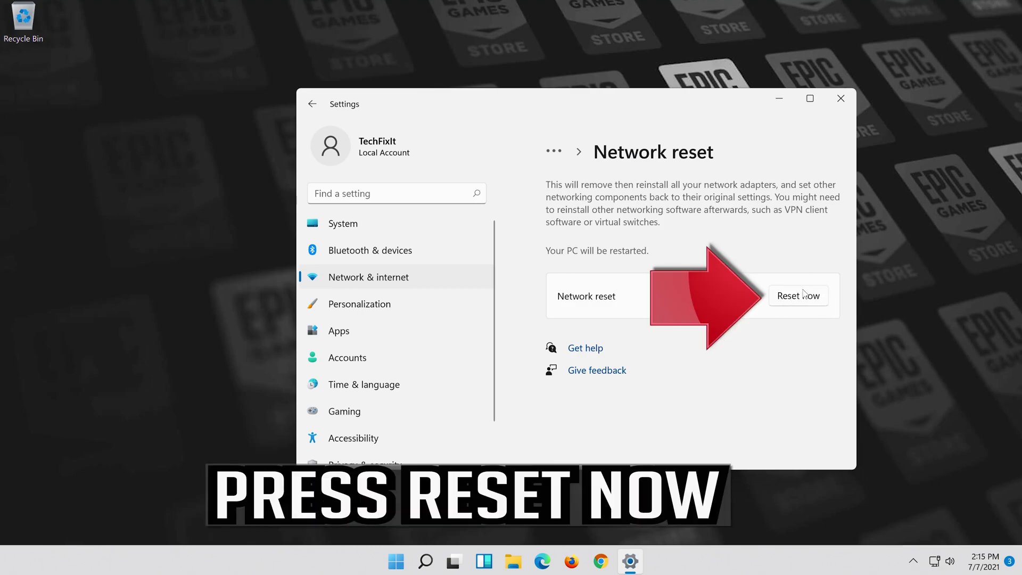
left_click(804, 294)
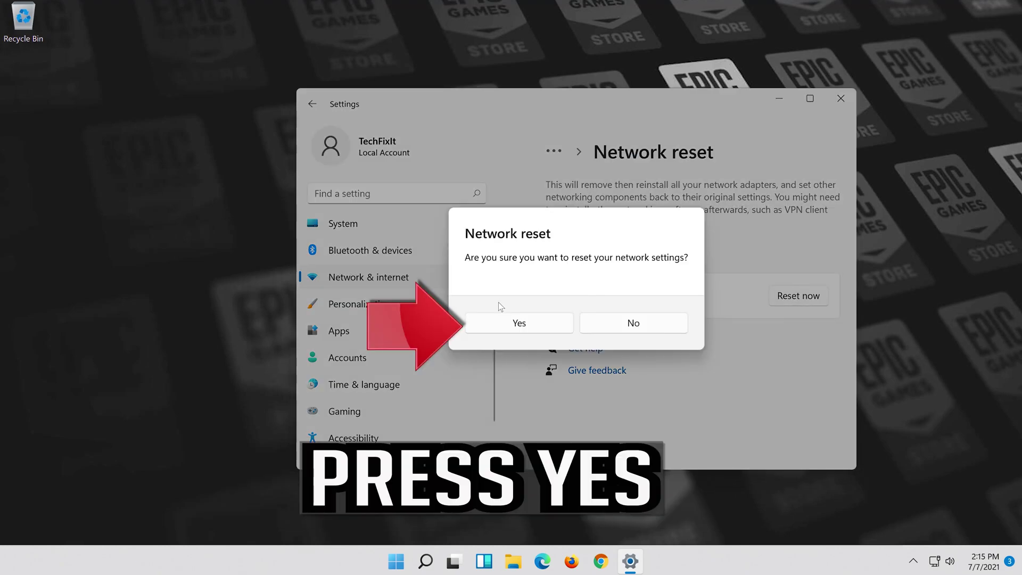
left_click(519, 323)
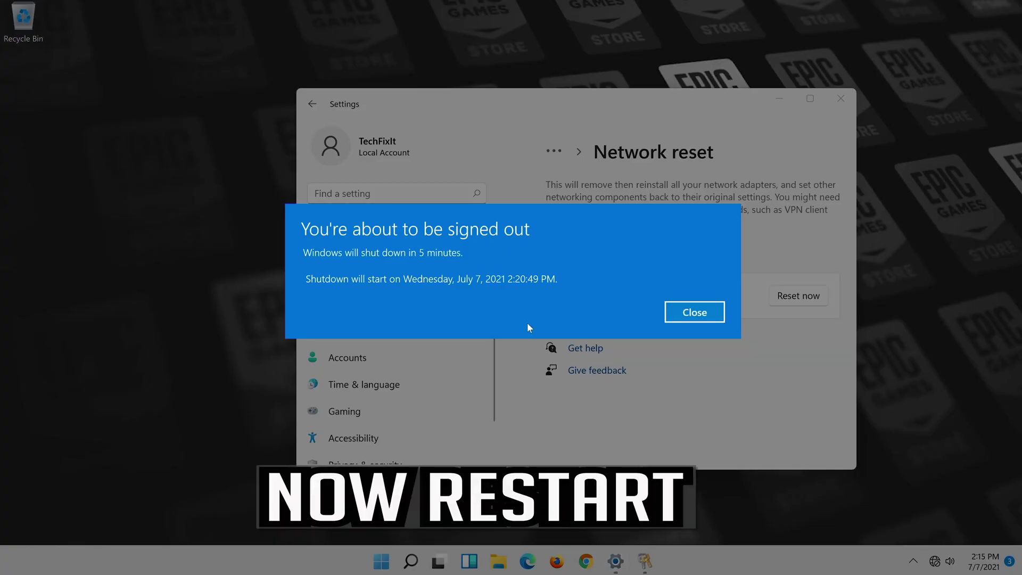
left_click(692, 316)
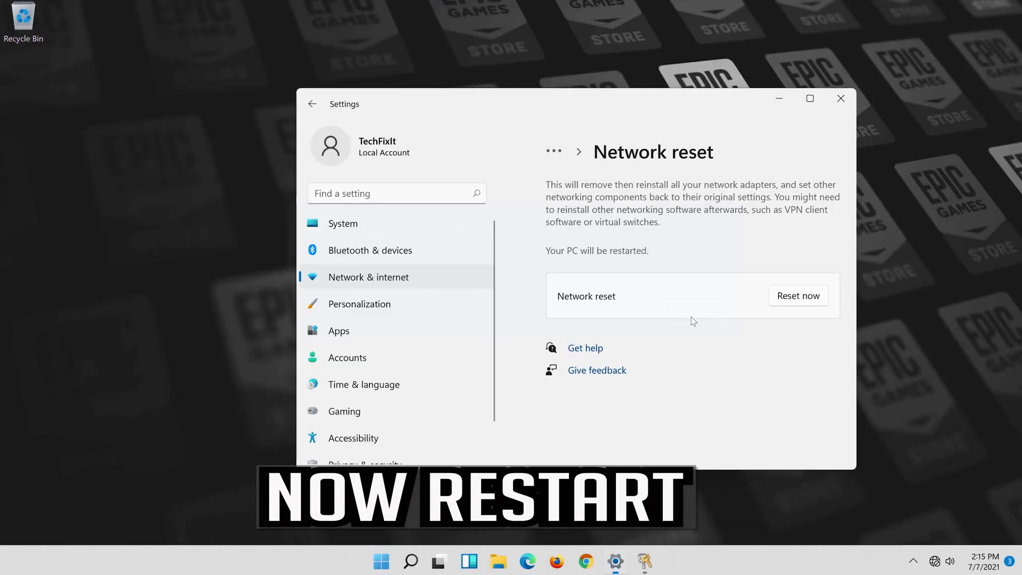
left_click(842, 99)
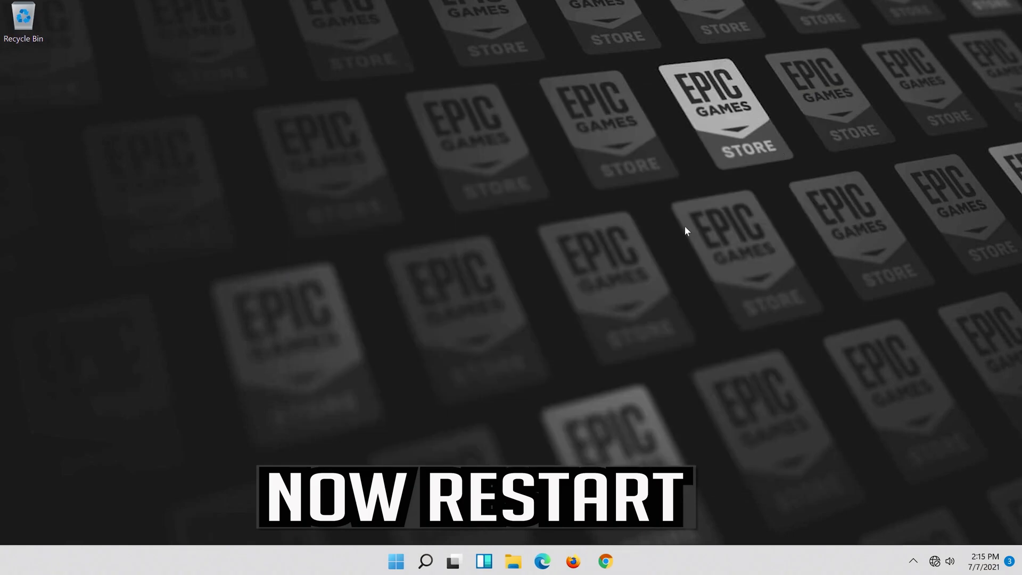
- Search 'device manager' from Start and launch Device Manager
left_click(401, 568)
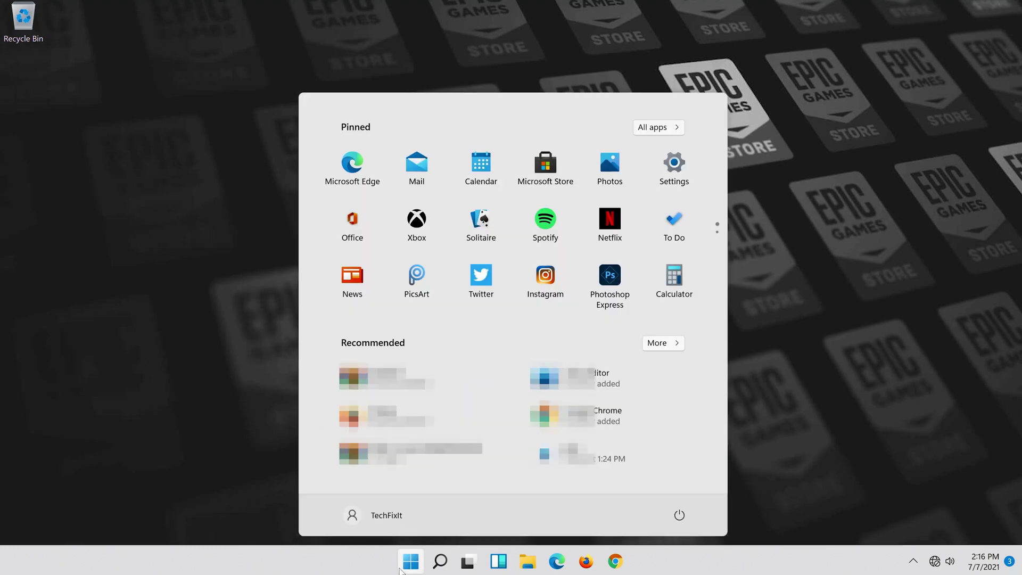
left_click(679, 515)
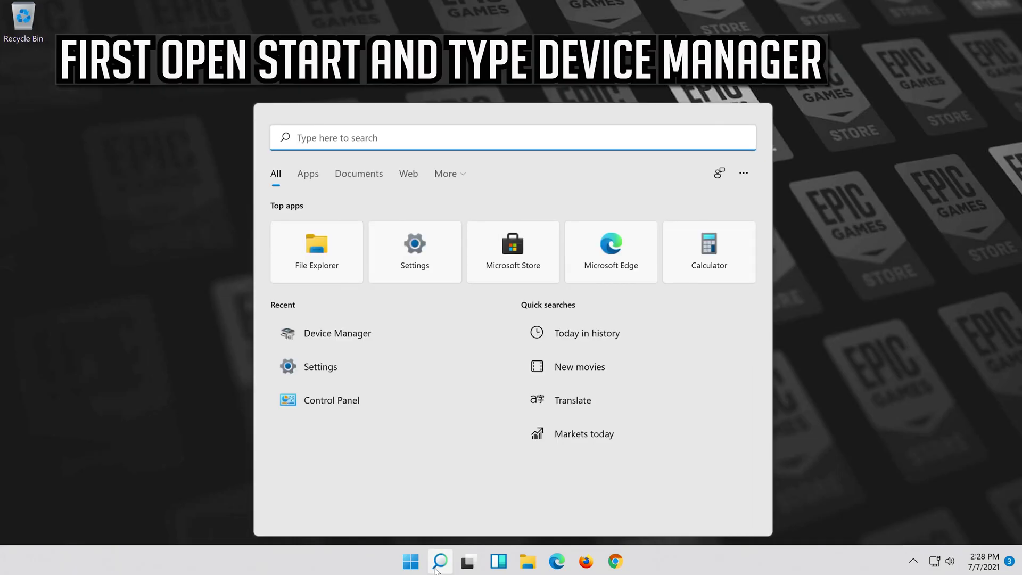
type("device manager")
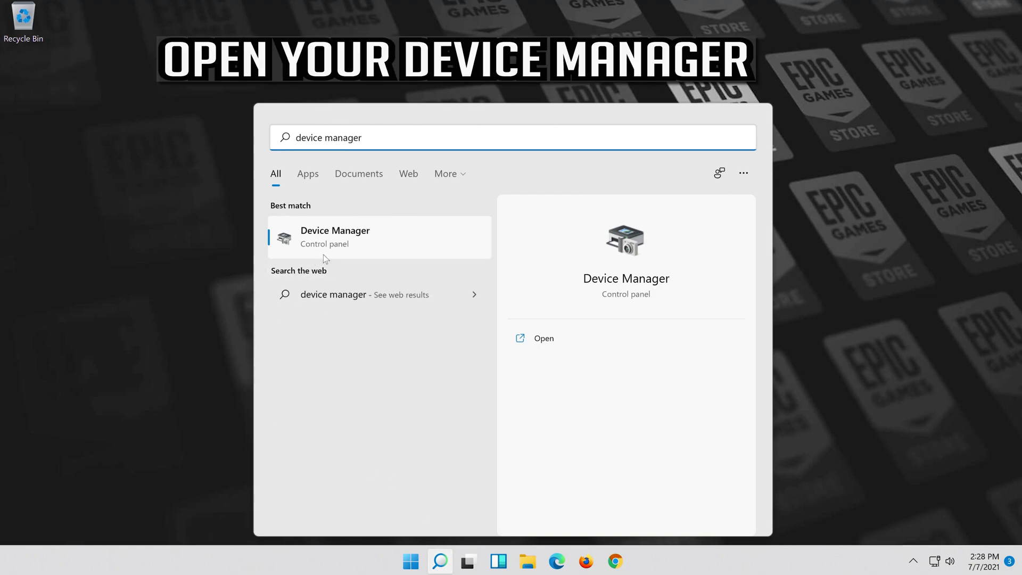
left_click(360, 242)
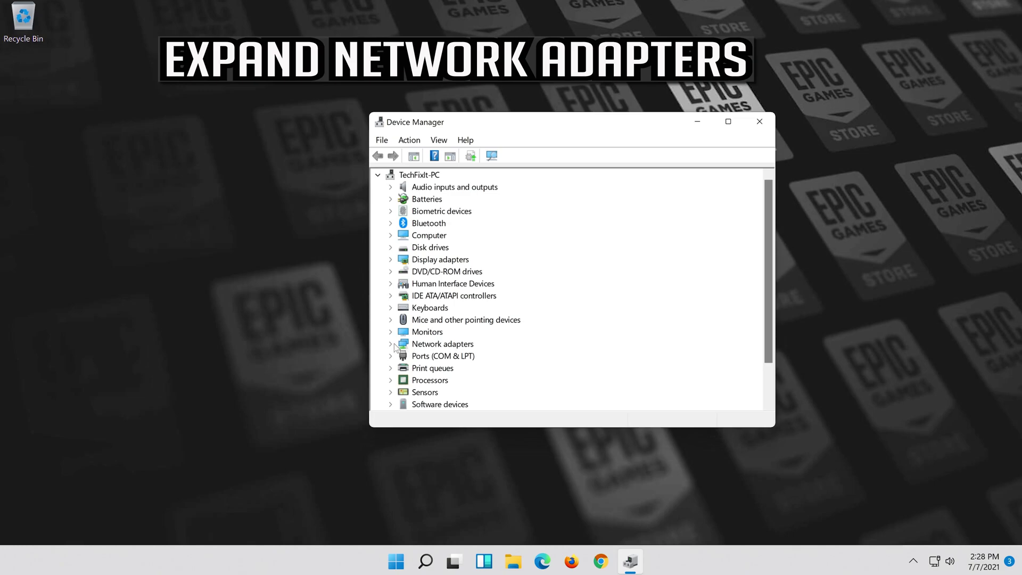
- Open the properties of the Intel(R) 82574L Gigabit Network Connection under Network adapters
left_click(391, 344)
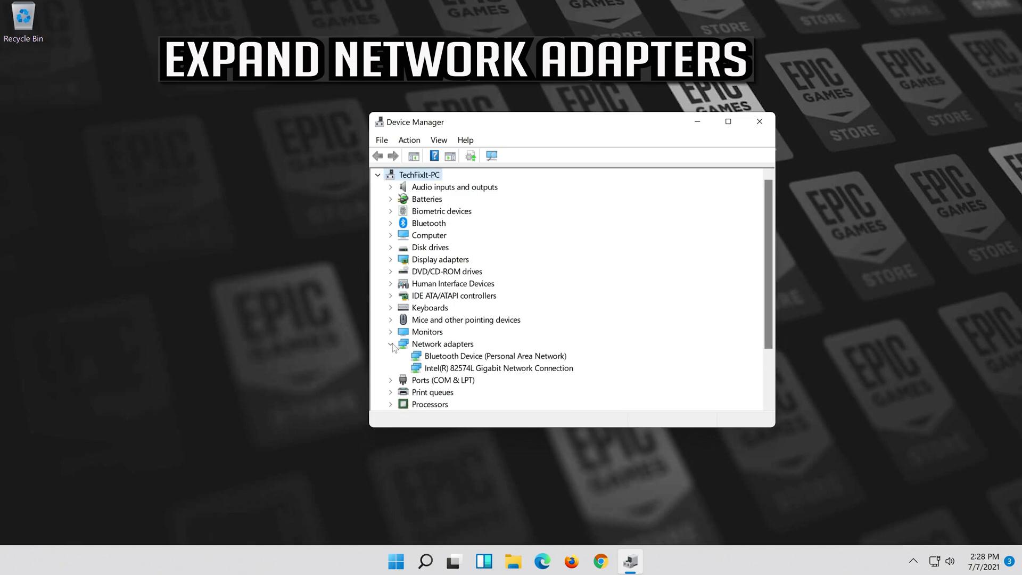
left_click(456, 370)
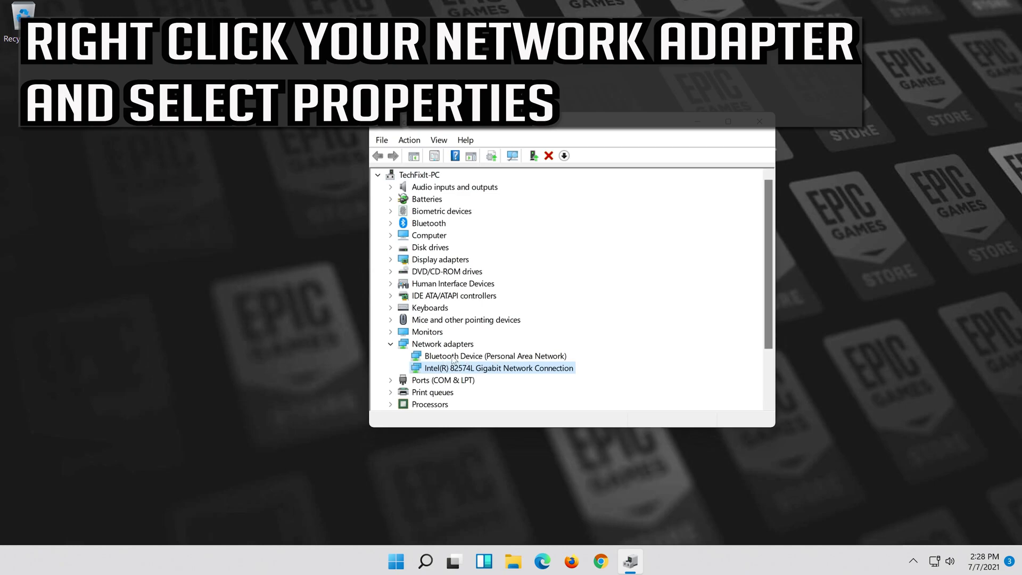
right_click(502, 372)
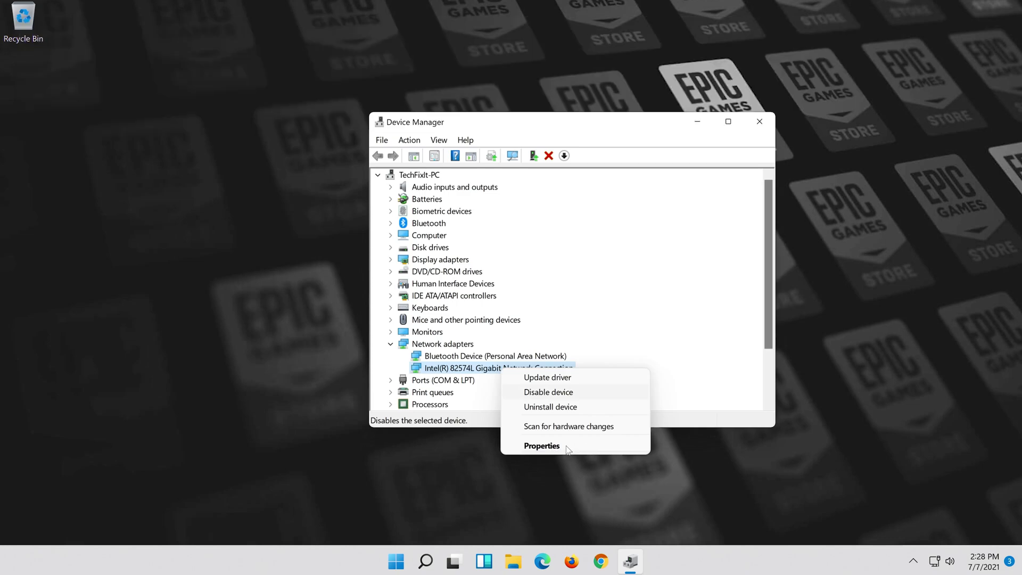
left_click(565, 447)
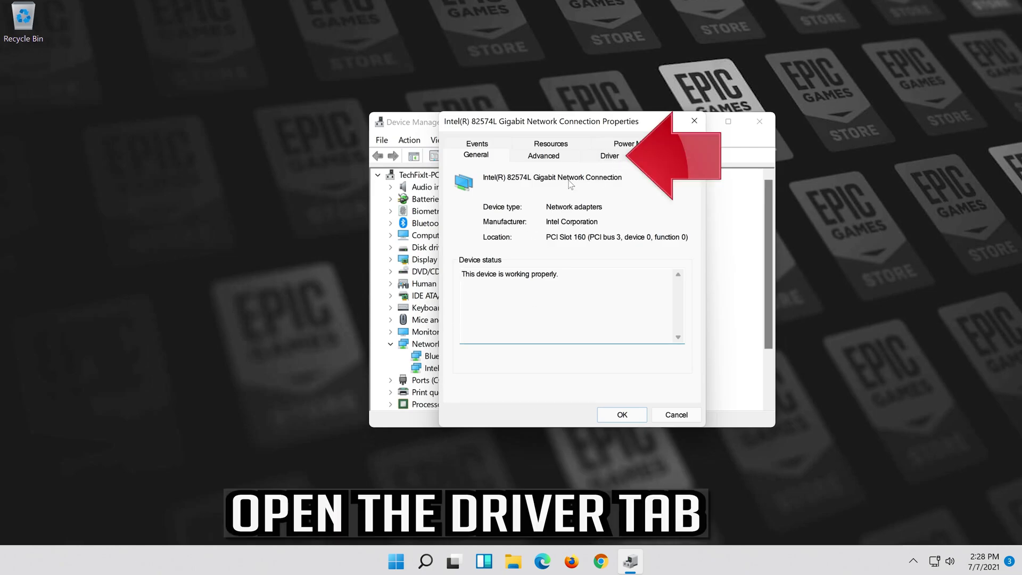
- Uninstall the Intel(R) 82574L Gigabit Network Connection from its Driver tab and confirm
left_click(611, 156)
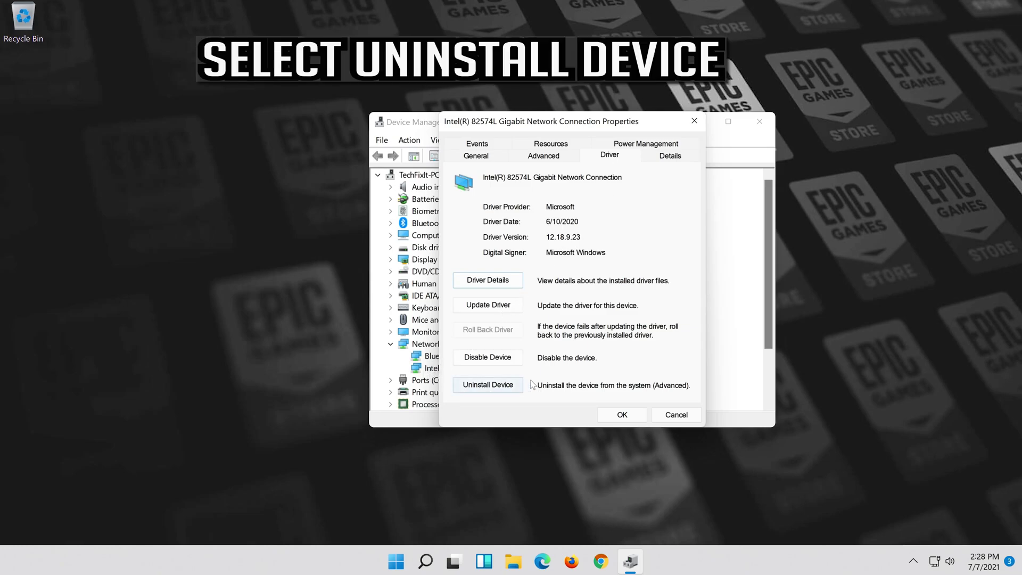
left_click(494, 388)
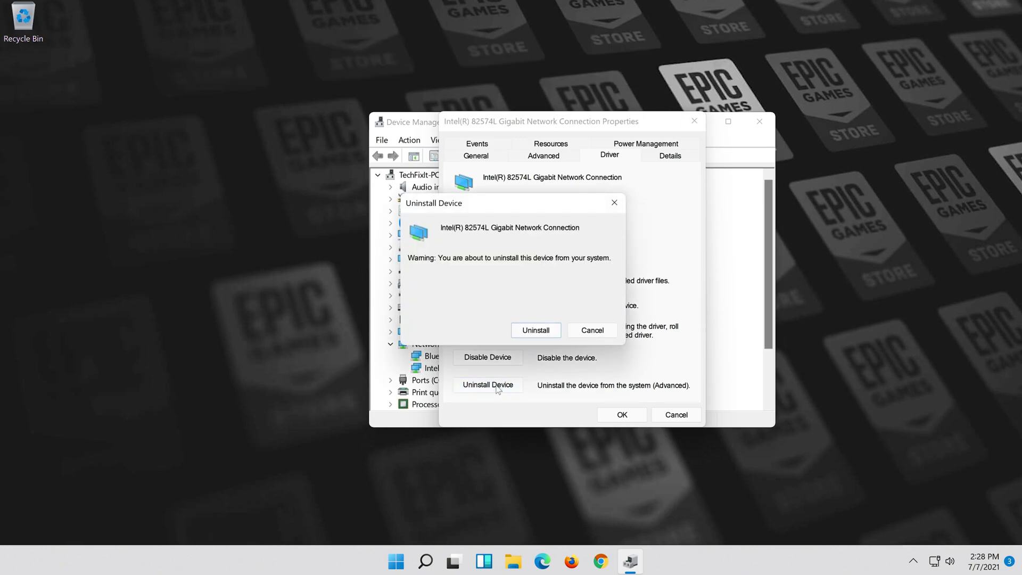
left_click(536, 331)
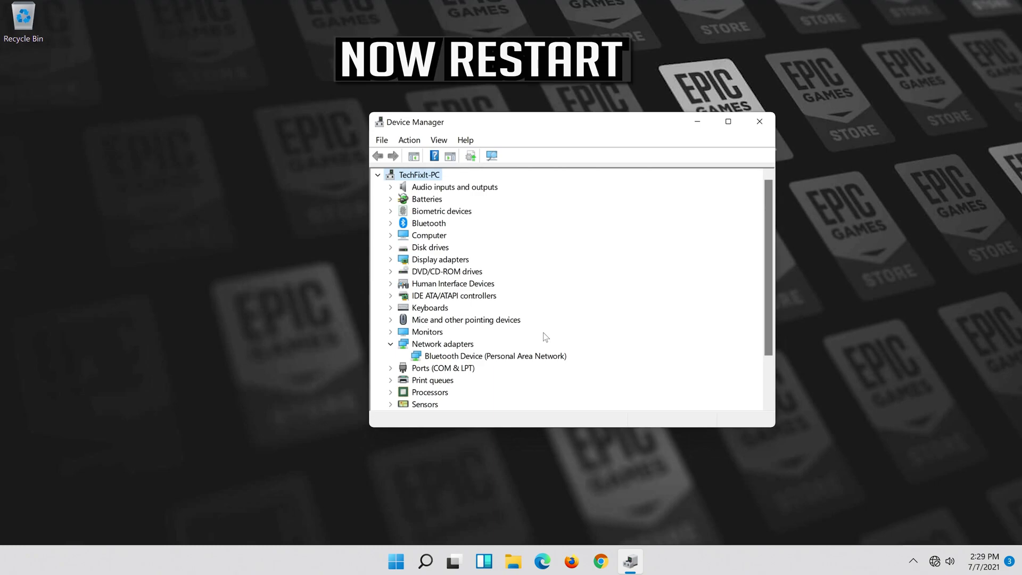
- Close Device Manager and restart the PC from the Start menu's power options
left_click(760, 122)
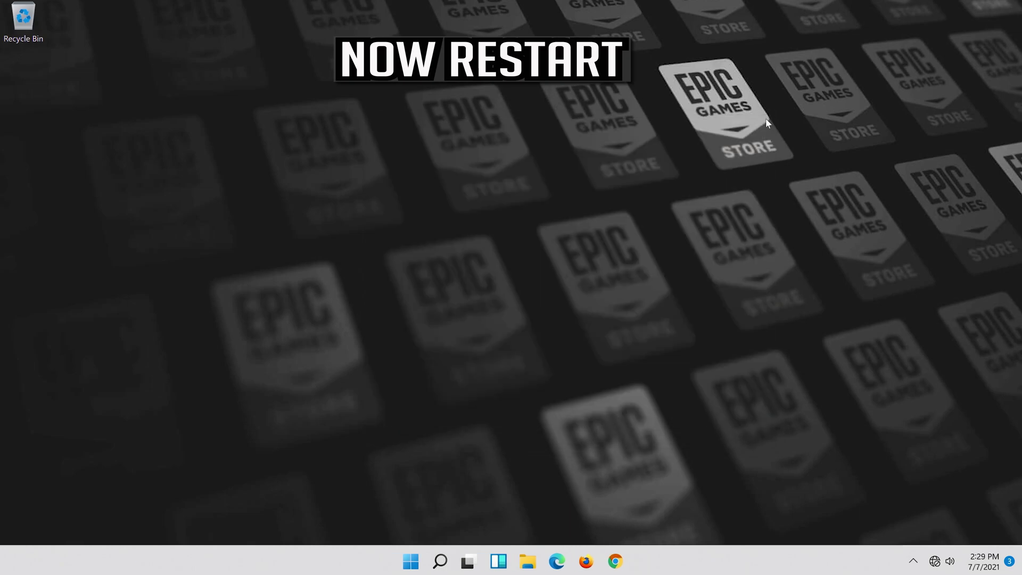
left_click(415, 563)
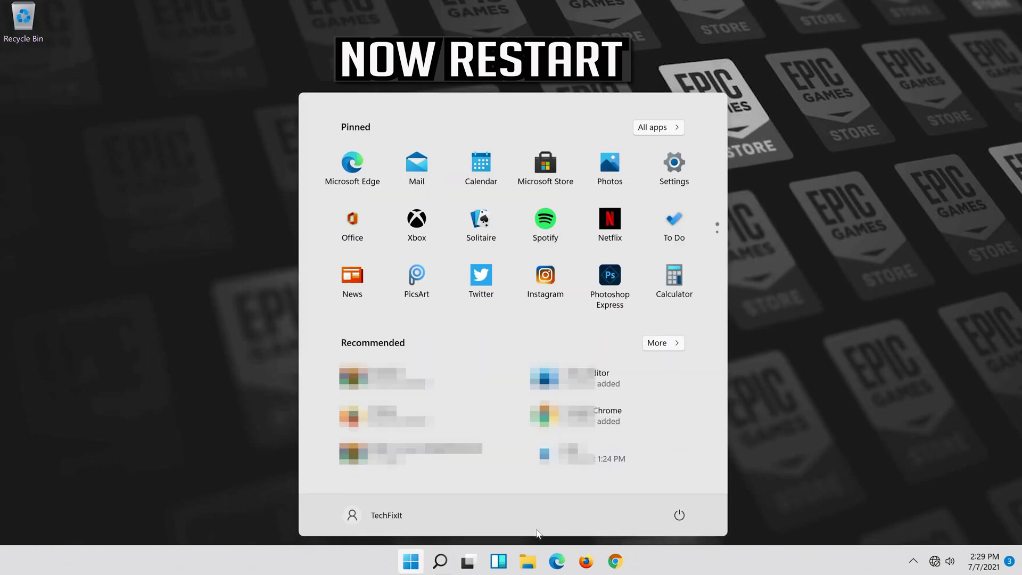
left_click(681, 515)
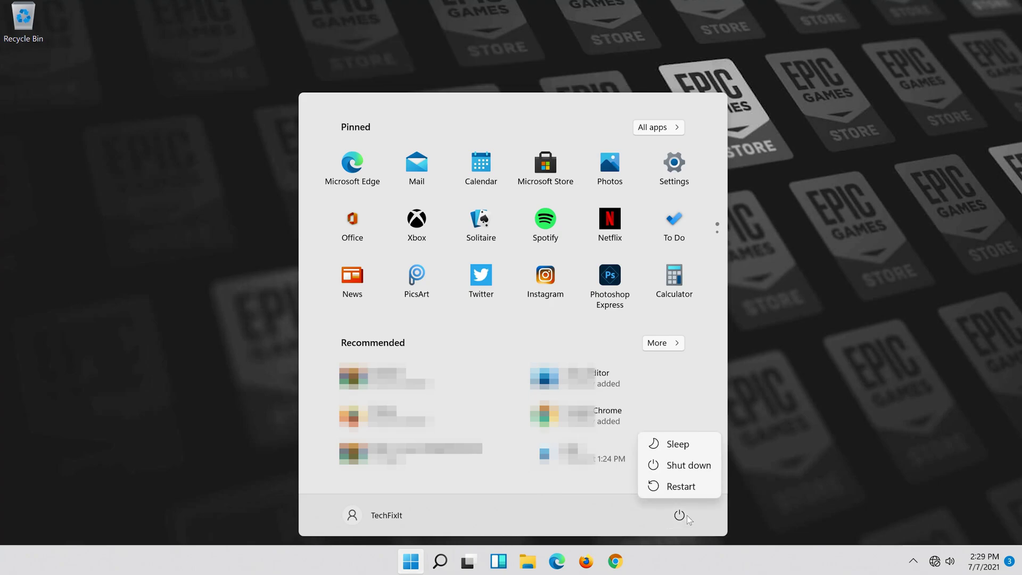